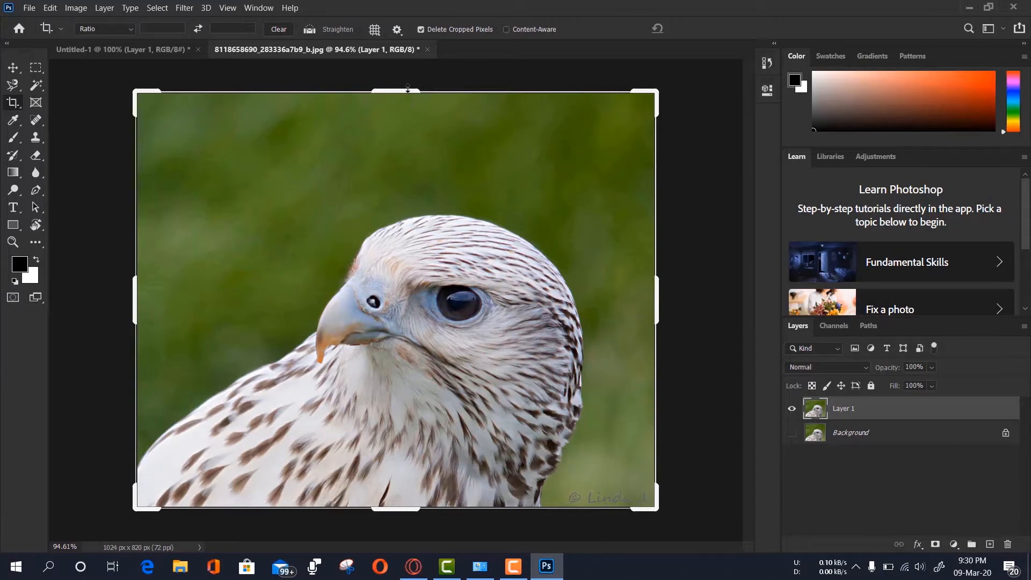
- Crop the green area above the falcon's head to make the photo 1024 x 588 px, and undo the crop
drag(408, 92, 417, 147)
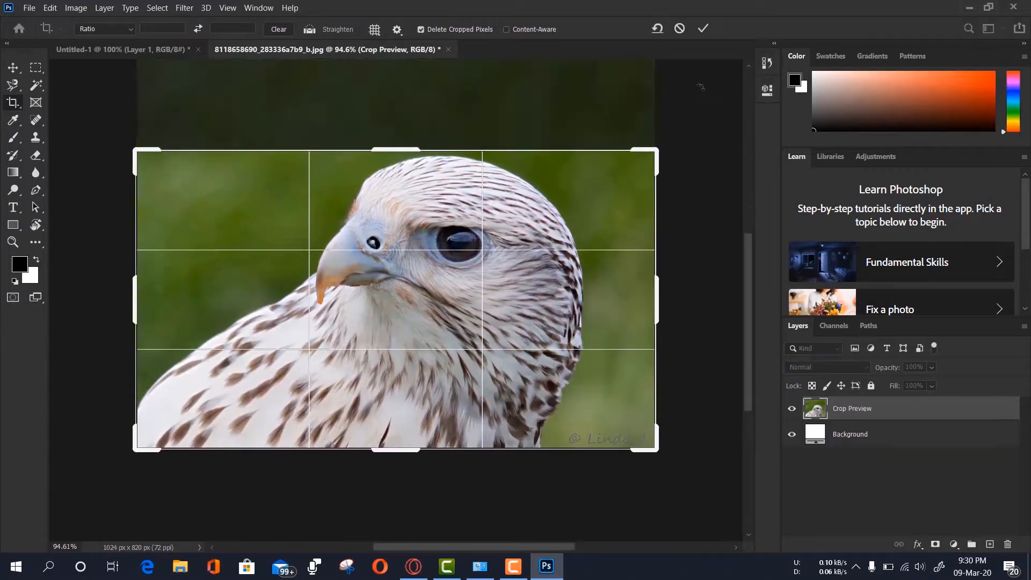
click(702, 28)
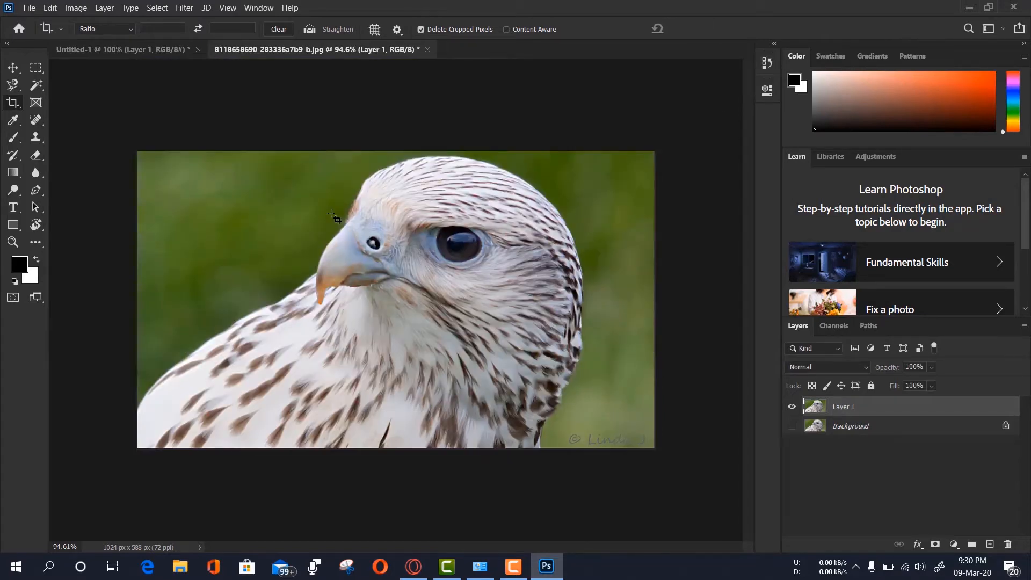
key(ctrl+z)
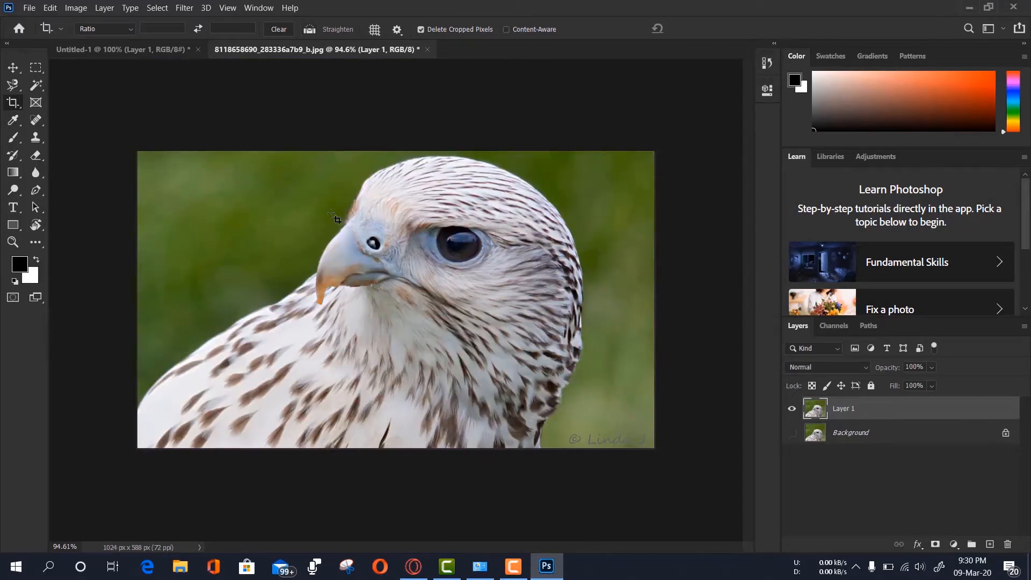
- Apply a Perspective Crop around the falcon with both left corners pulled inward, and undo it
right_click(7, 104)
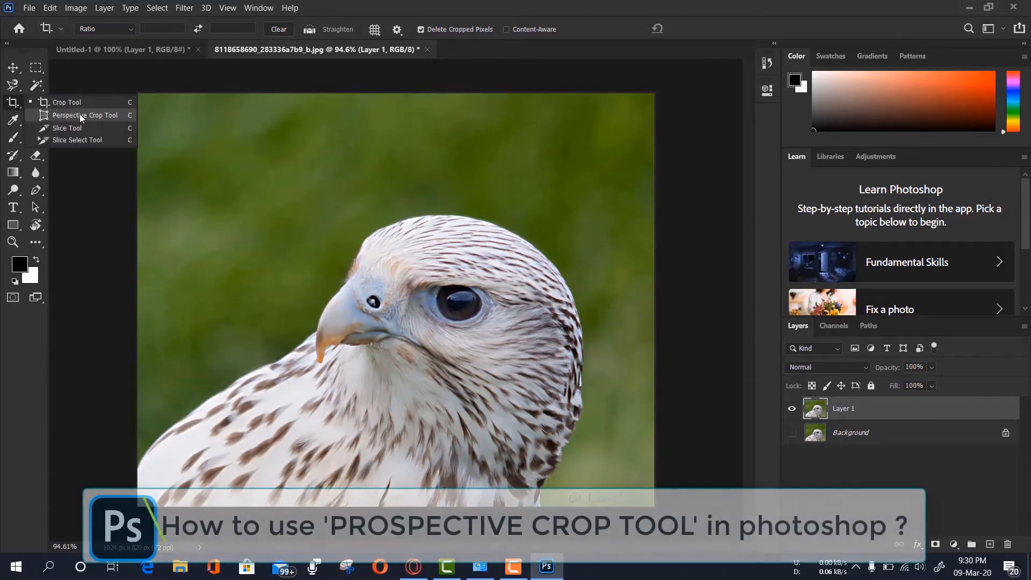
click(79, 115)
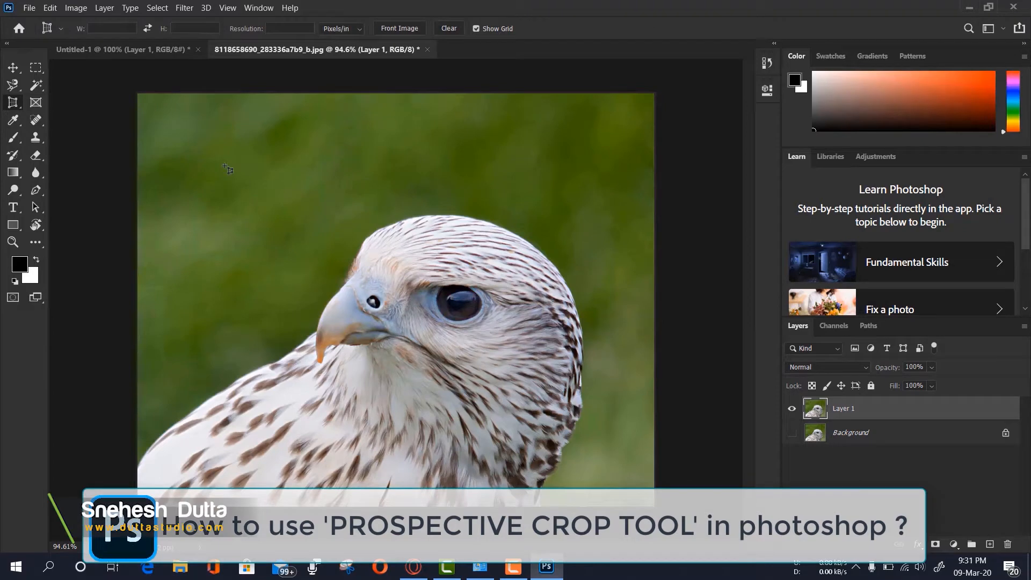
drag(210, 154, 655, 507)
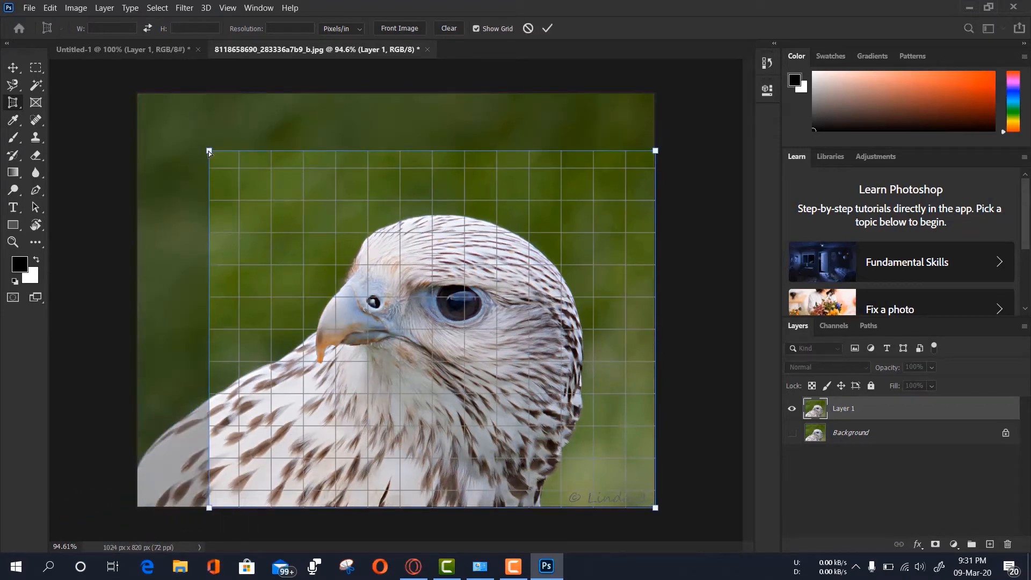
drag(209, 152, 243, 240)
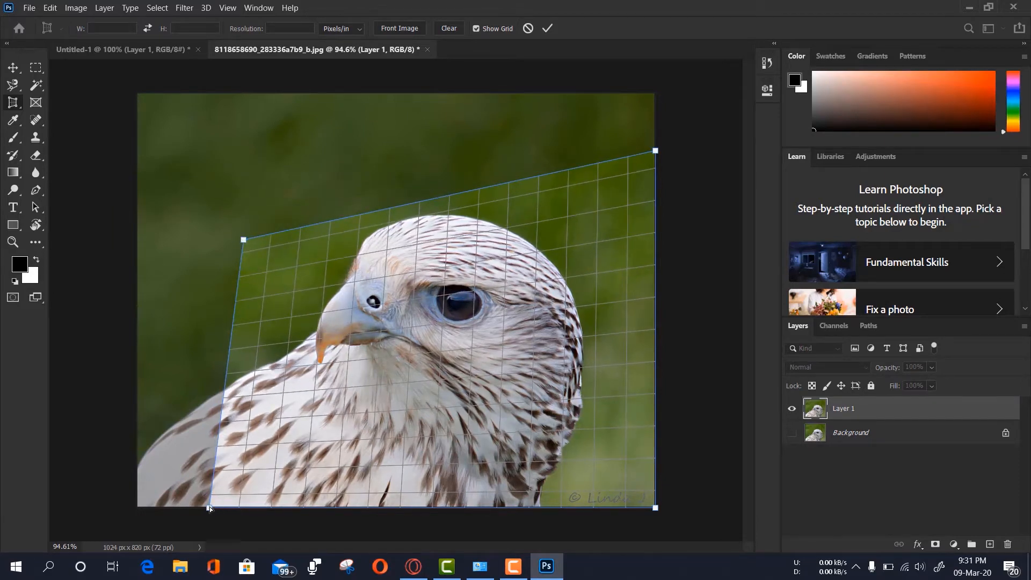
drag(209, 508, 235, 435)
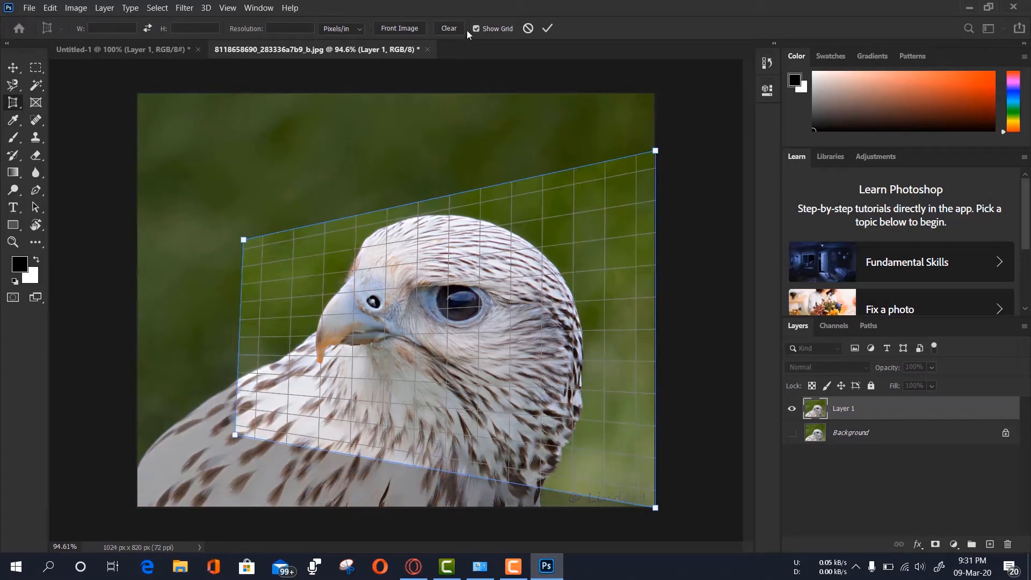
click(548, 27)
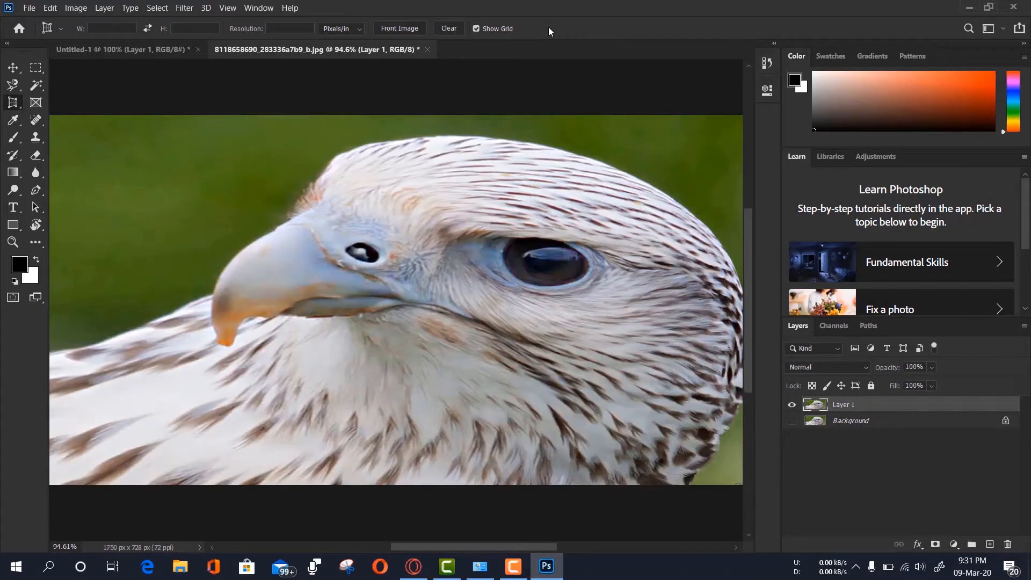
key(ctrl+z)
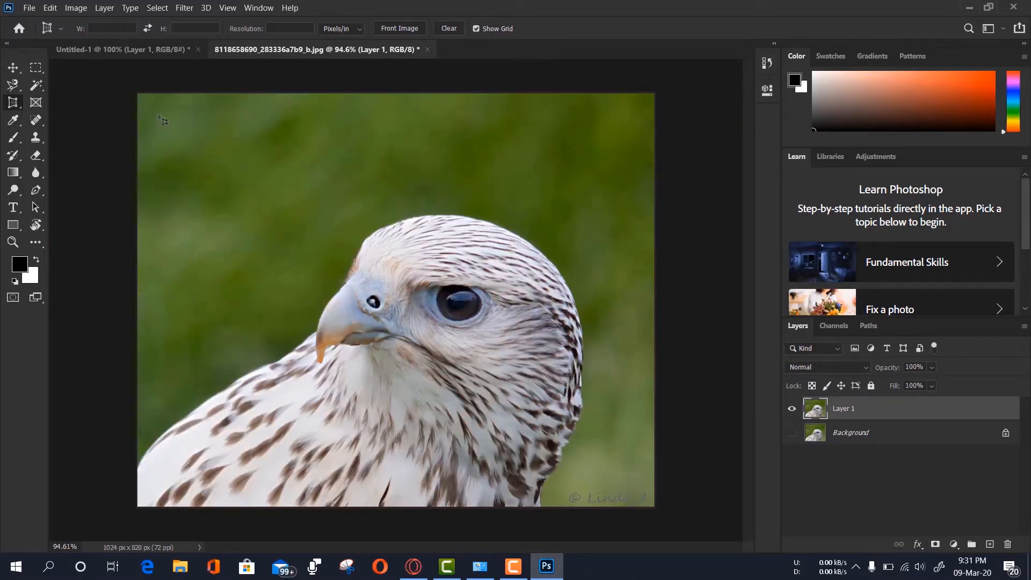
- Perspective-crop the falcon photo to about 915 x 756 px with both right corners of the grid pulled inward
drag(170, 126, 655, 508)
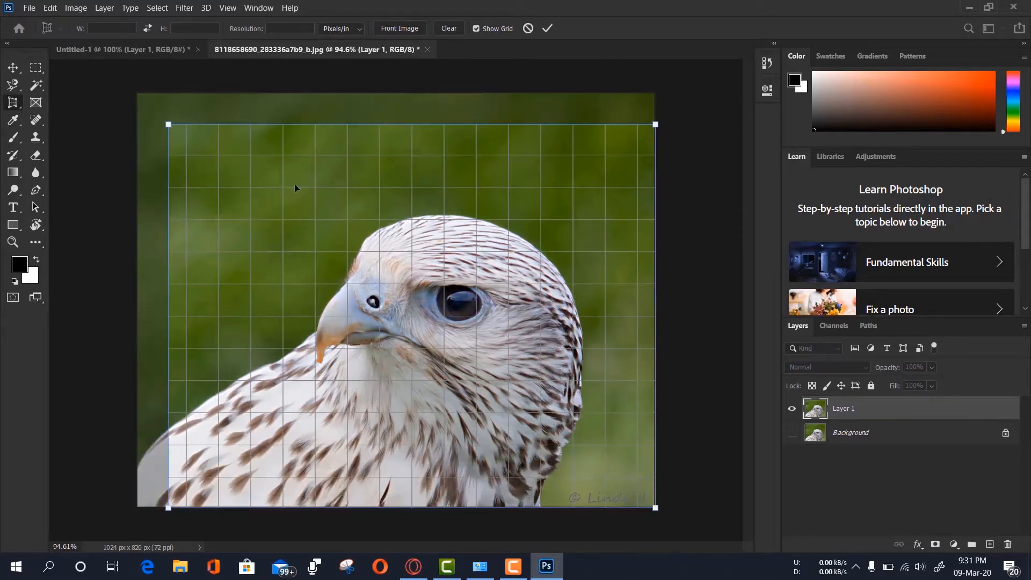
drag(659, 127, 628, 247)
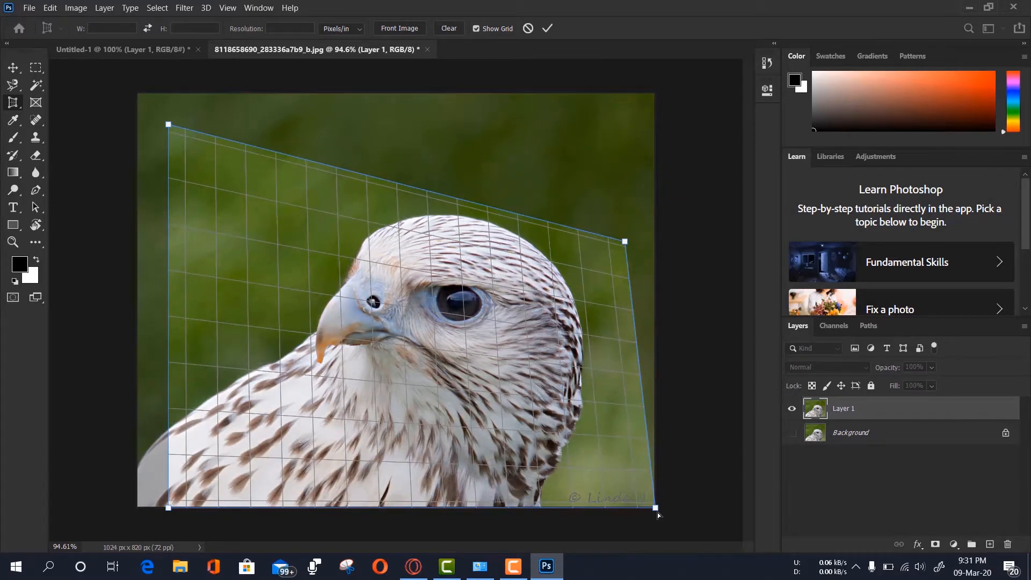
drag(658, 515, 620, 463)
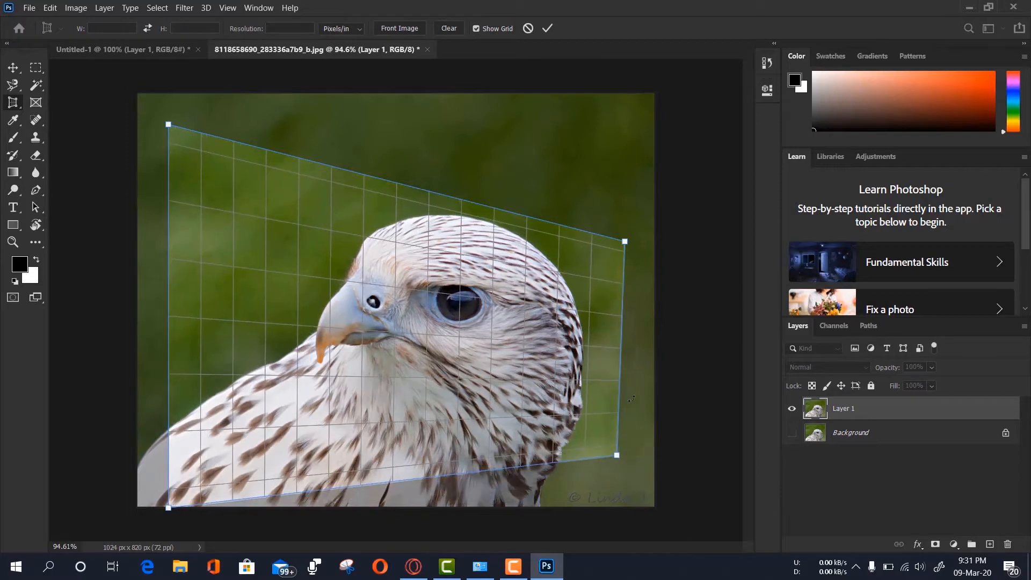
drag(628, 243, 620, 242)
click(546, 29)
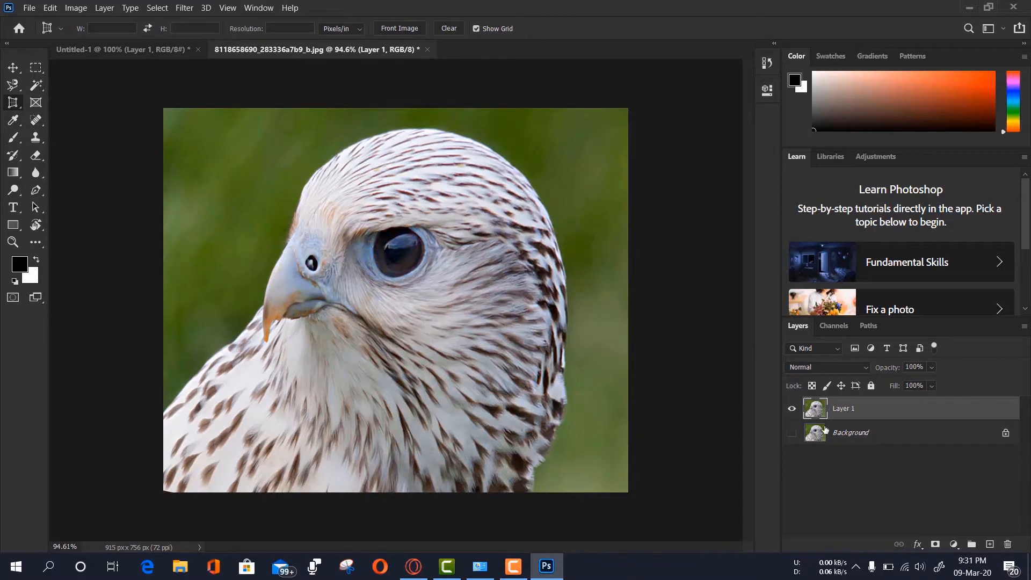
- Compare the cropped Layer 1 with the Background by switching layer visibility, and select the Background layer
click(795, 410)
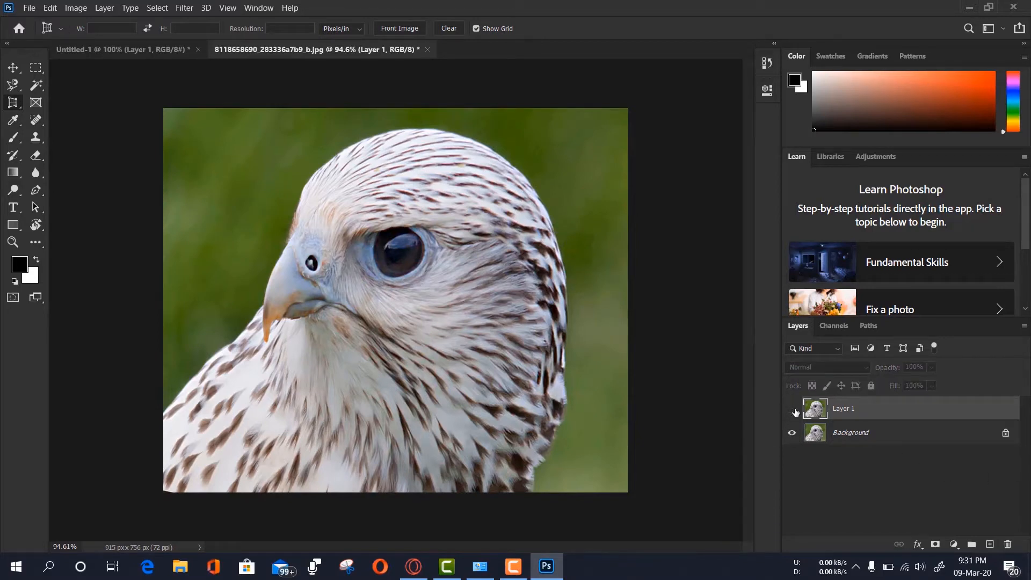
click(792, 411)
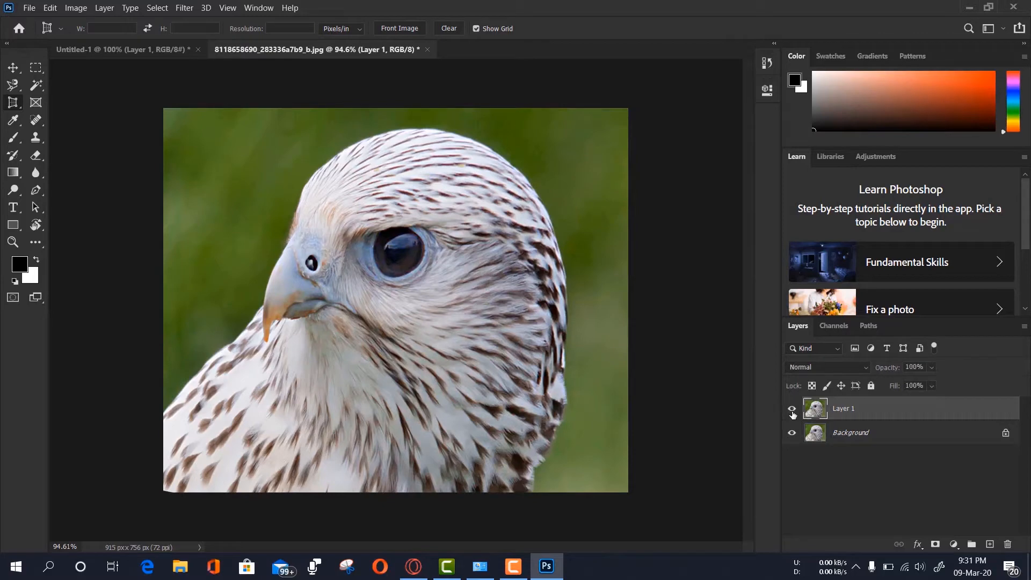
click(816, 437)
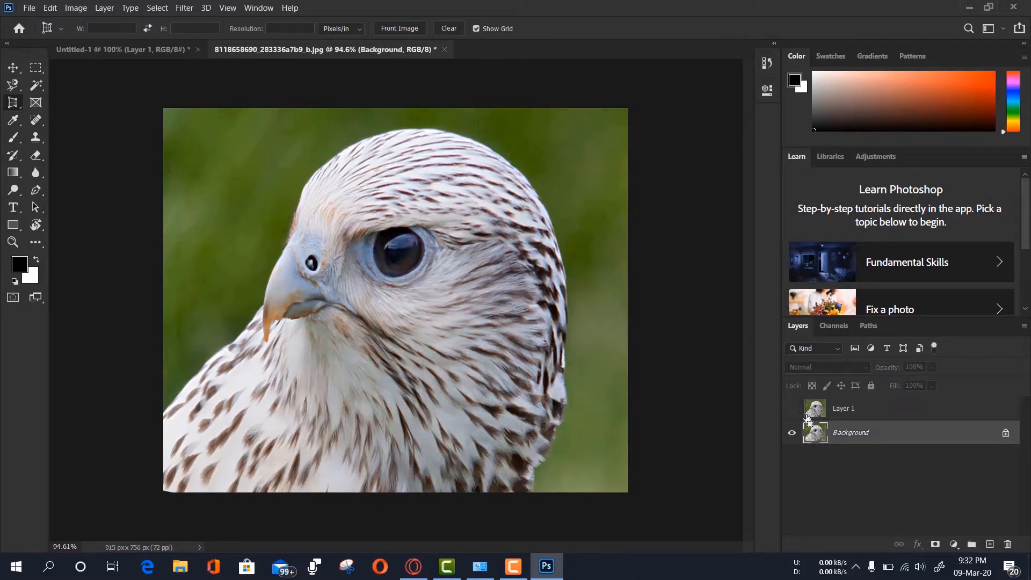
- Undo and redo the perspective crop several times, ending with the crop reapplied
key(ctrl+z)
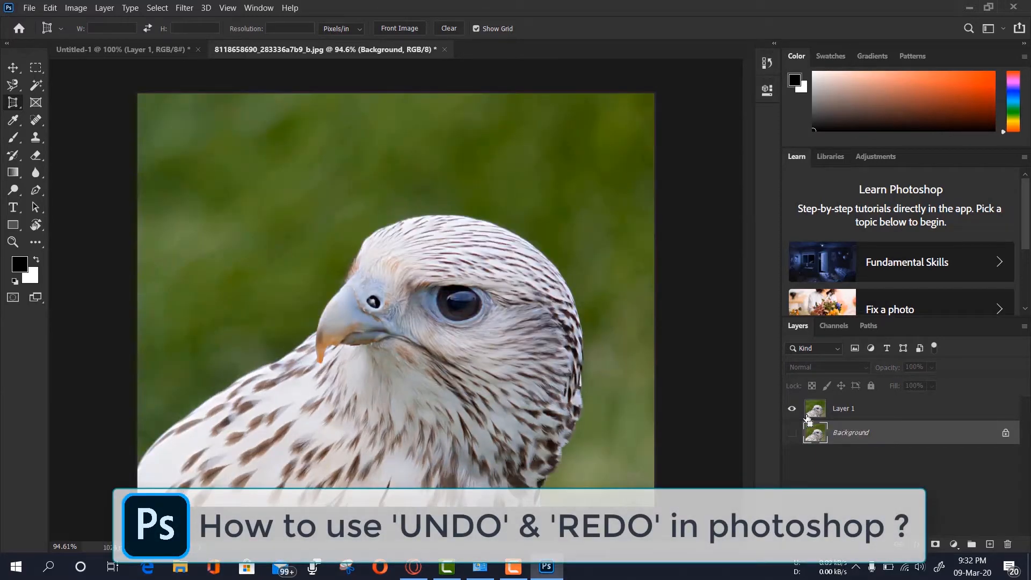
key(ctrl+z)
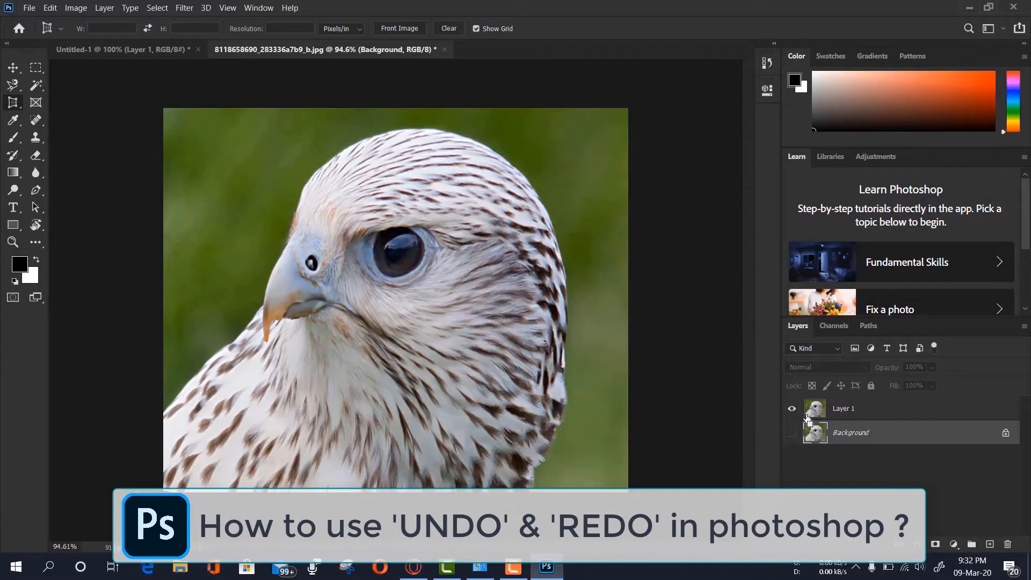
key(ctrl+z)
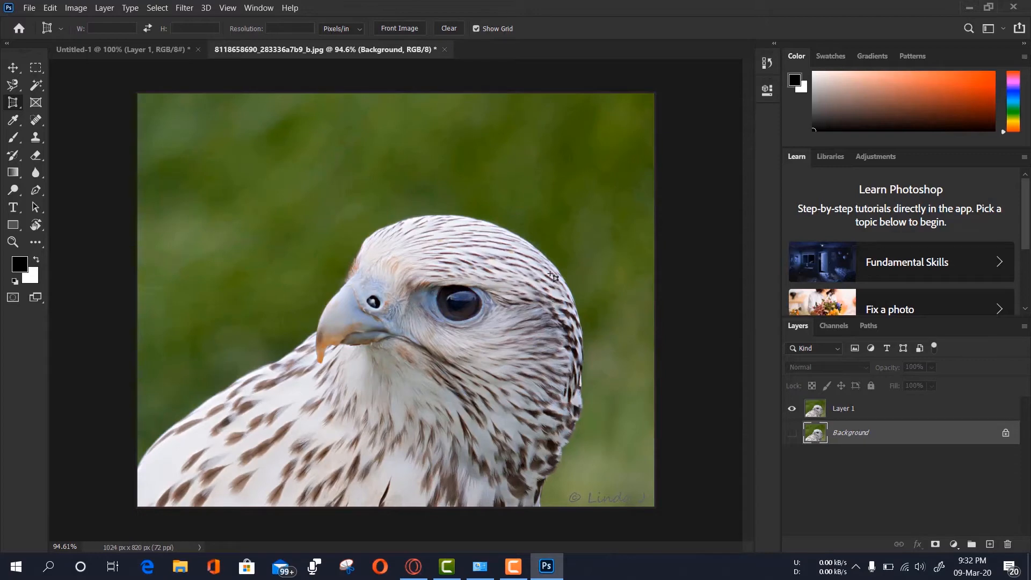
key(ctrl+shift+z)
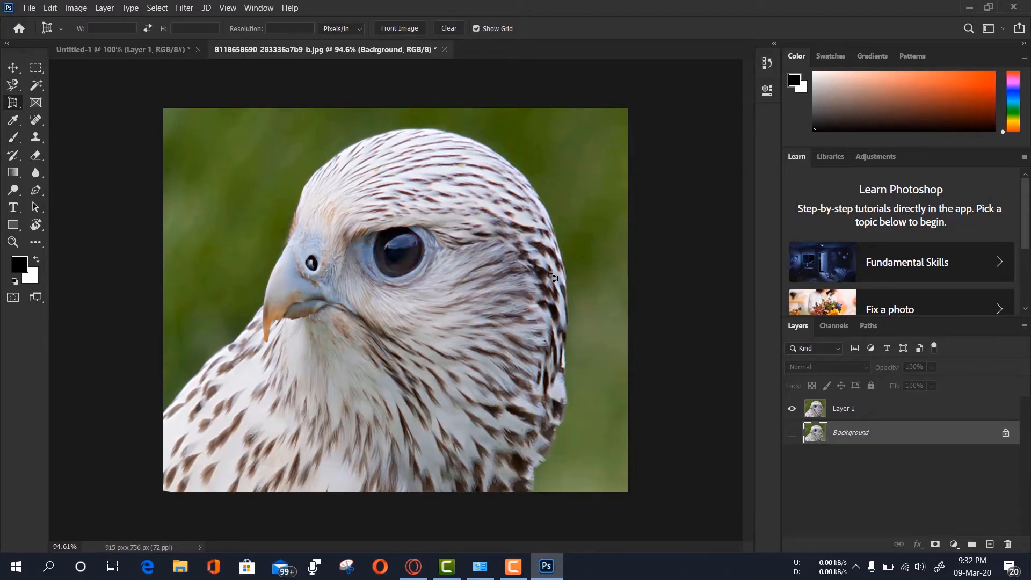
key(ctrl+z)
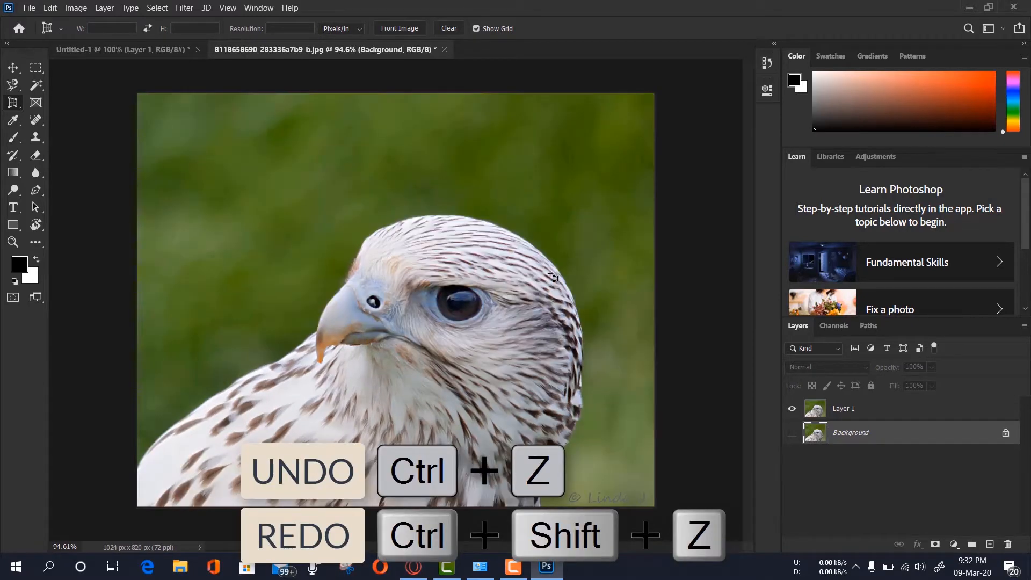
key(ctrl+shift+z)
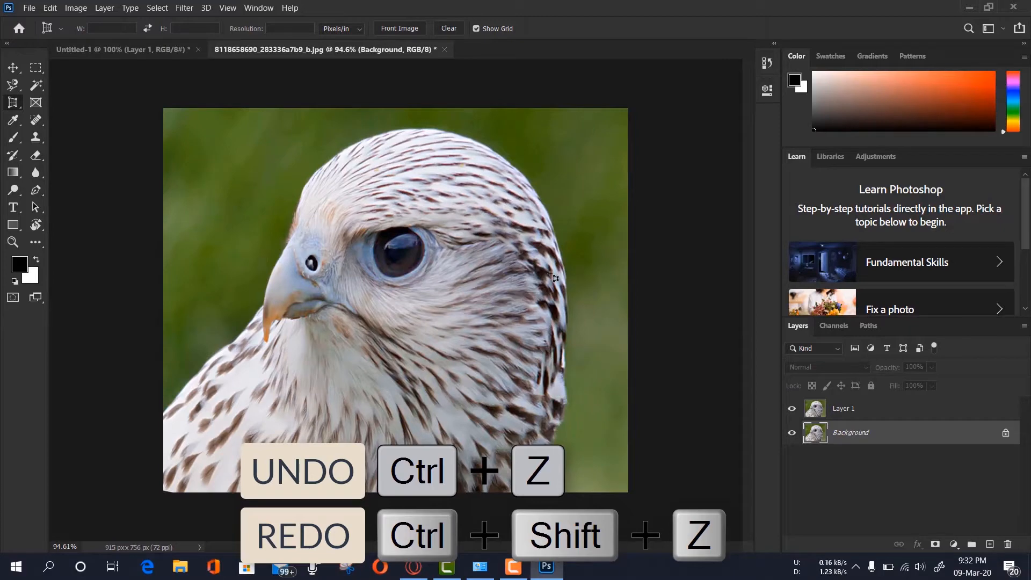
key(ctrl+z)
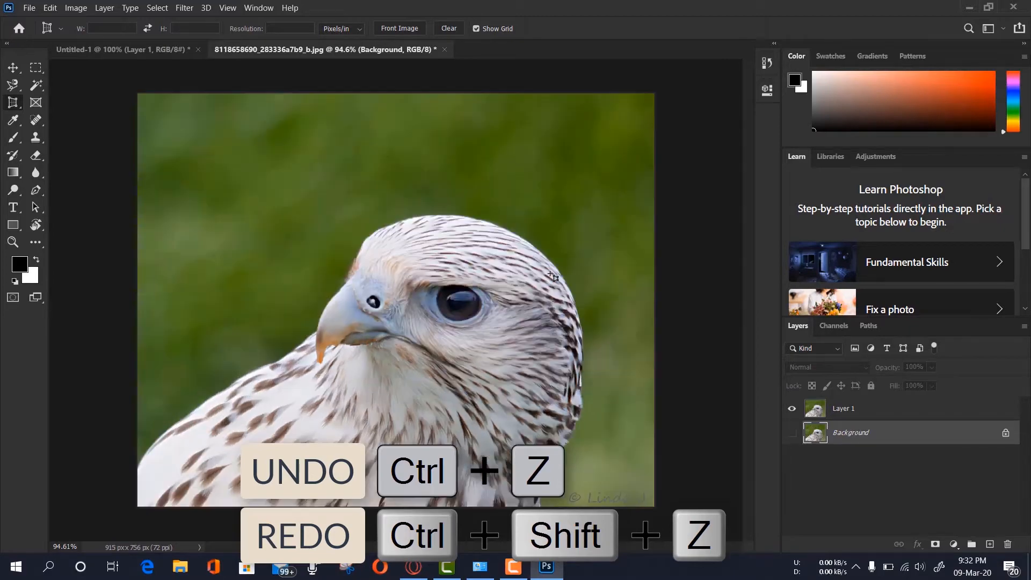
key(ctrl+shift+z)
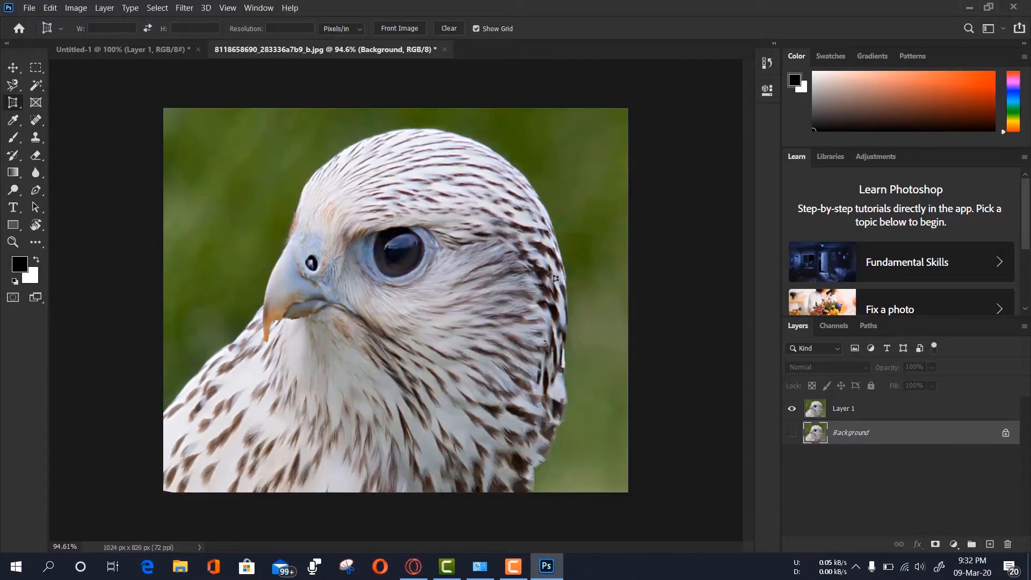
key(ctrl+z)
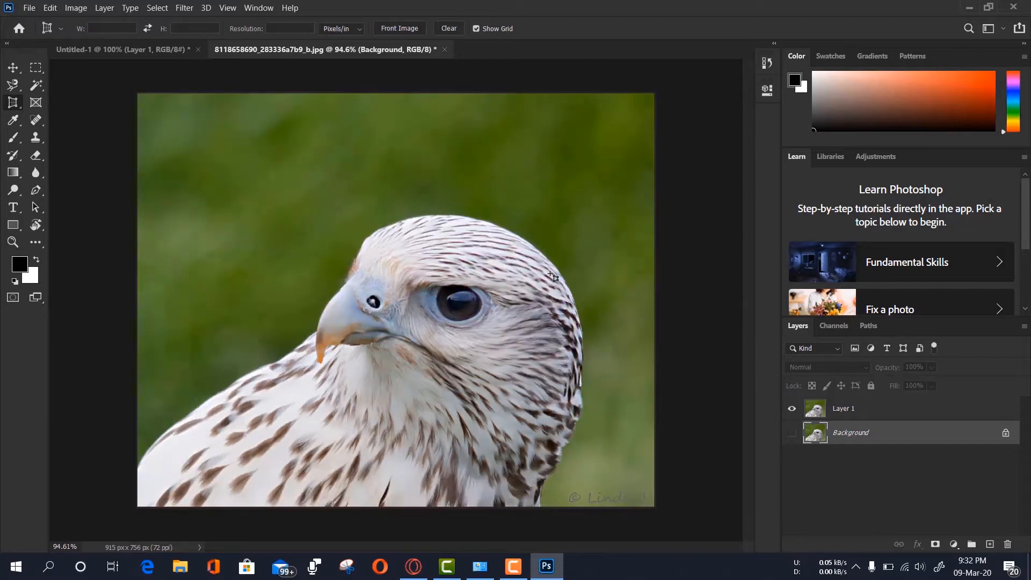
key(ctrl+shift+z)
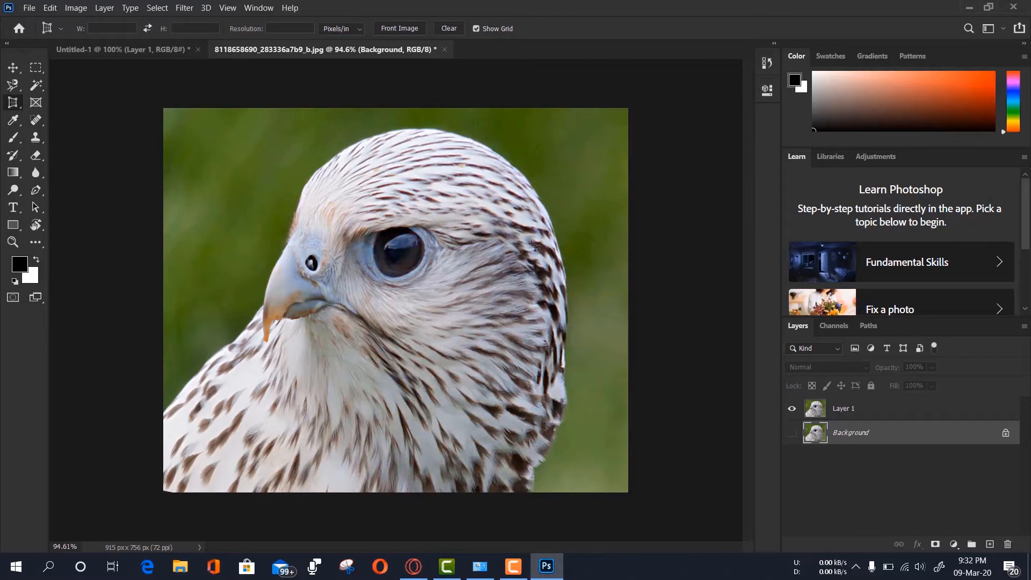
- Activate the Slice Tool for the cropped falcon photo
right_click(13, 103)
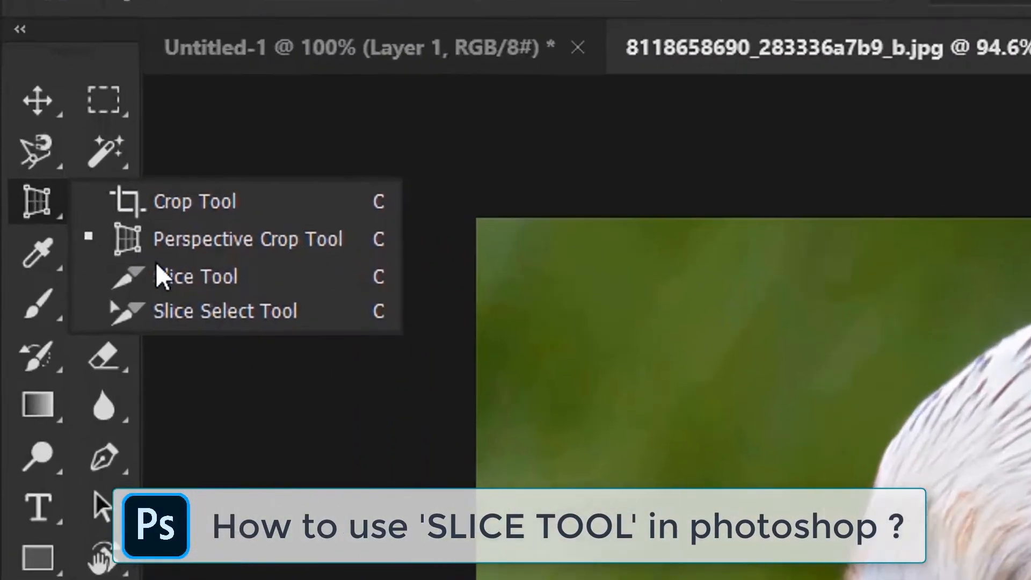
click(161, 277)
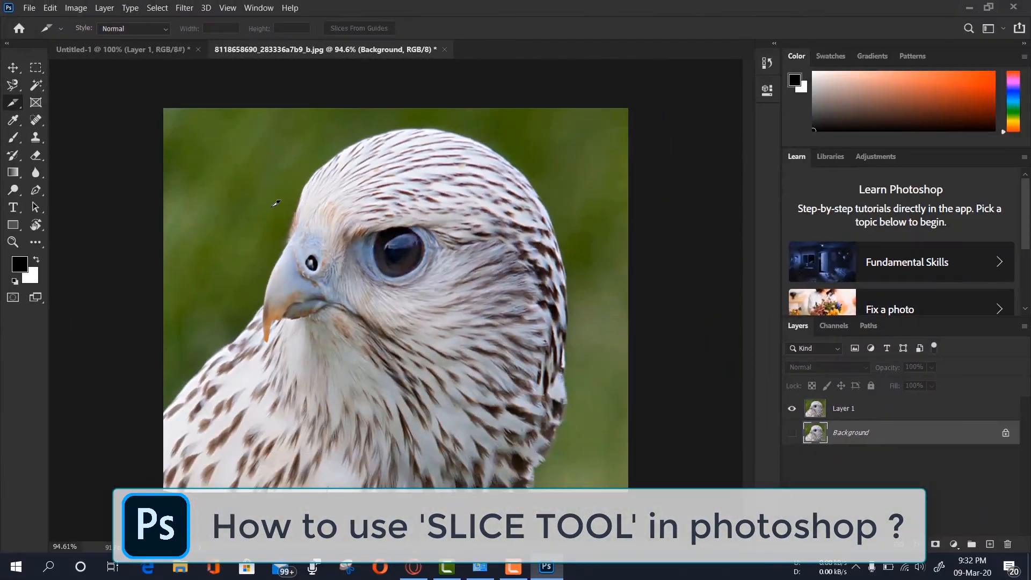
- Switch to the Opera browser, search the web for instagram in a new tab, and open the Instagram site
click(424, 570)
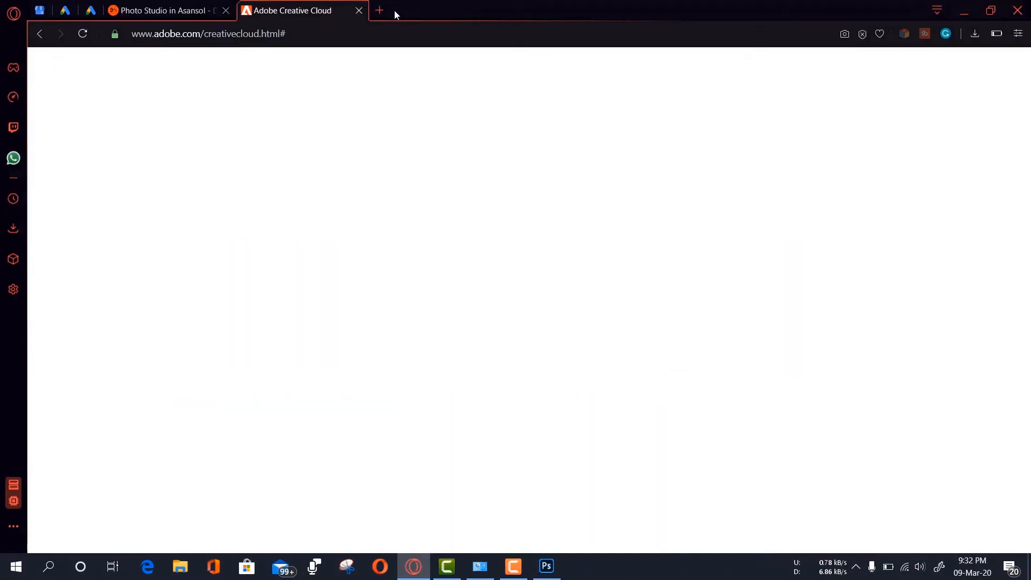
click(379, 10)
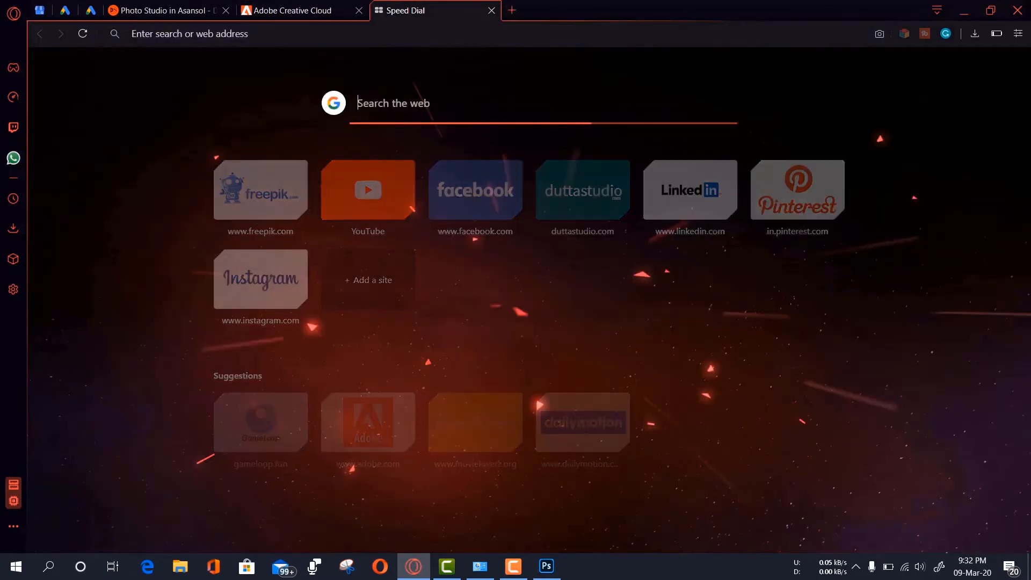
text(i)
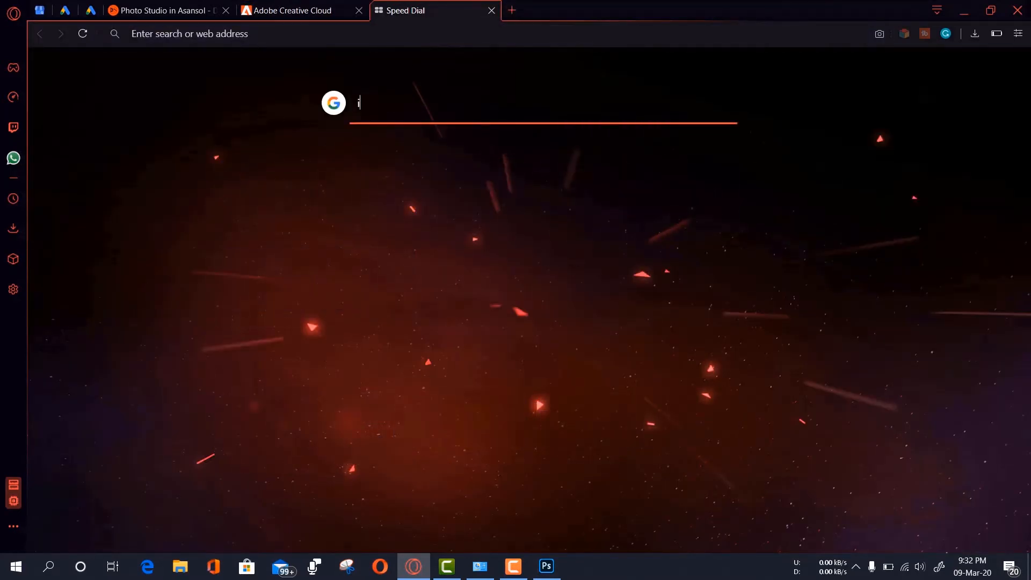
text(nsta)
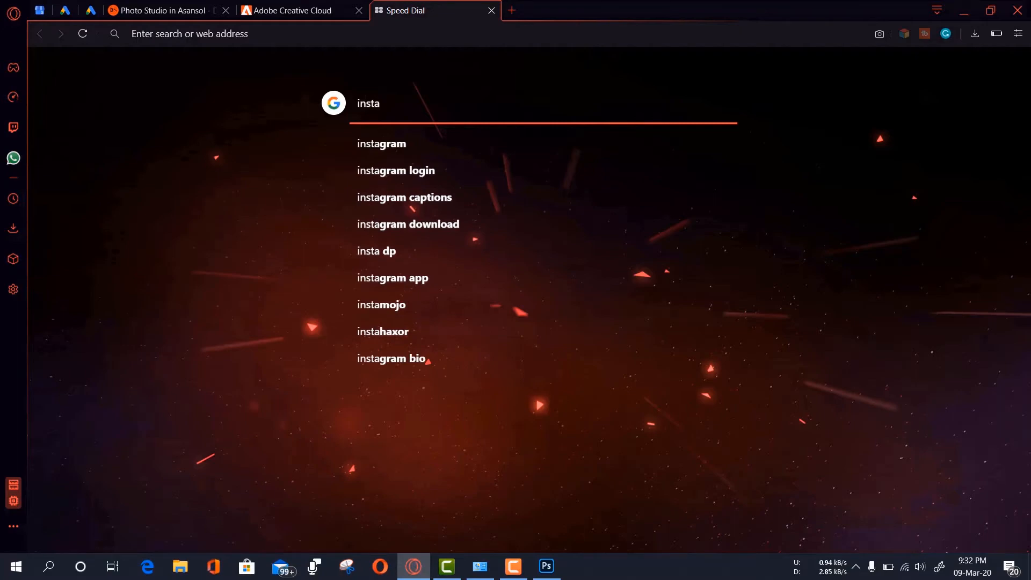
key(Return)
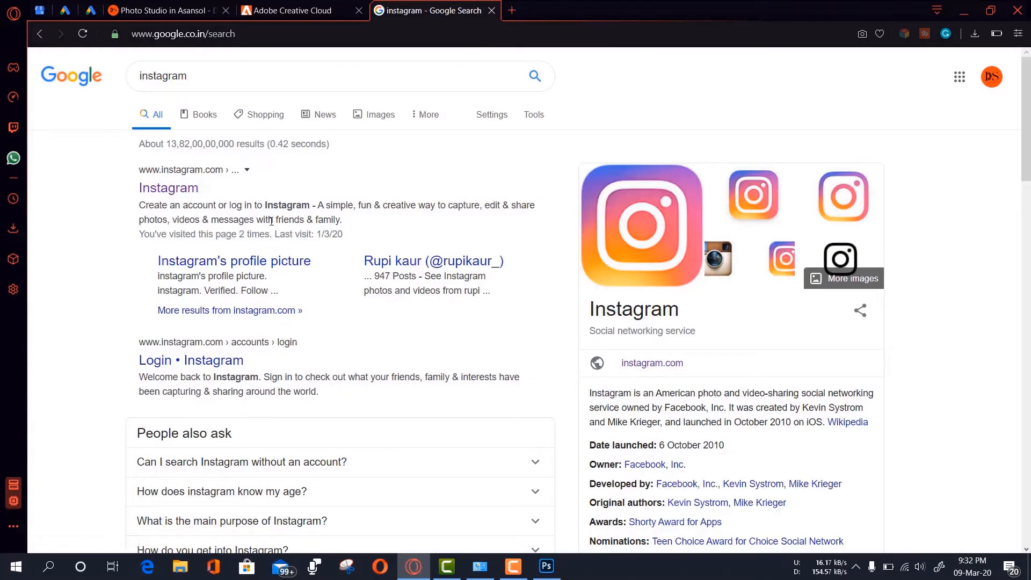
click(189, 197)
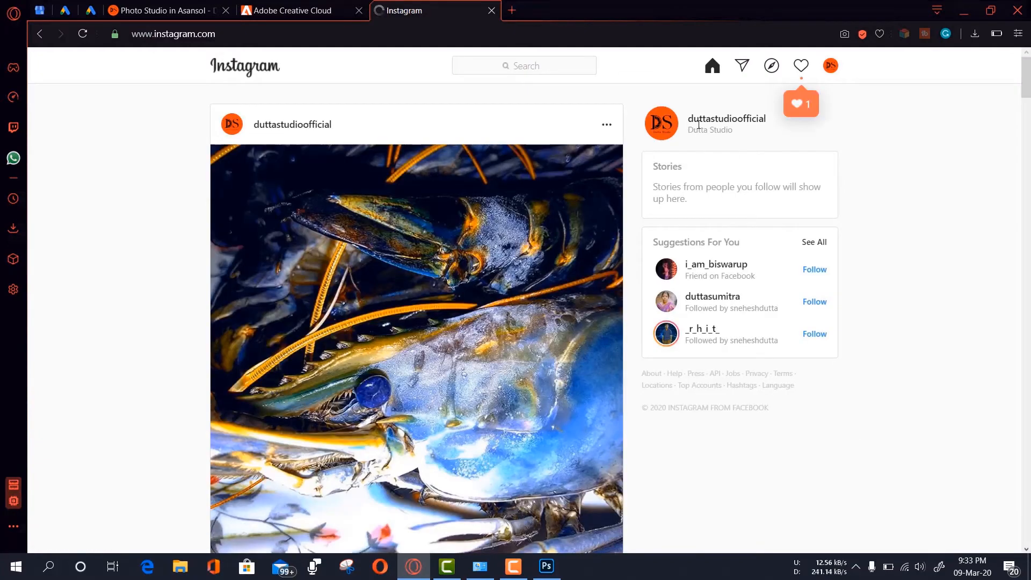
- Open the duttastudioofficial profile on Instagram and examine how its split banner images are arranged in the post grid
click(701, 122)
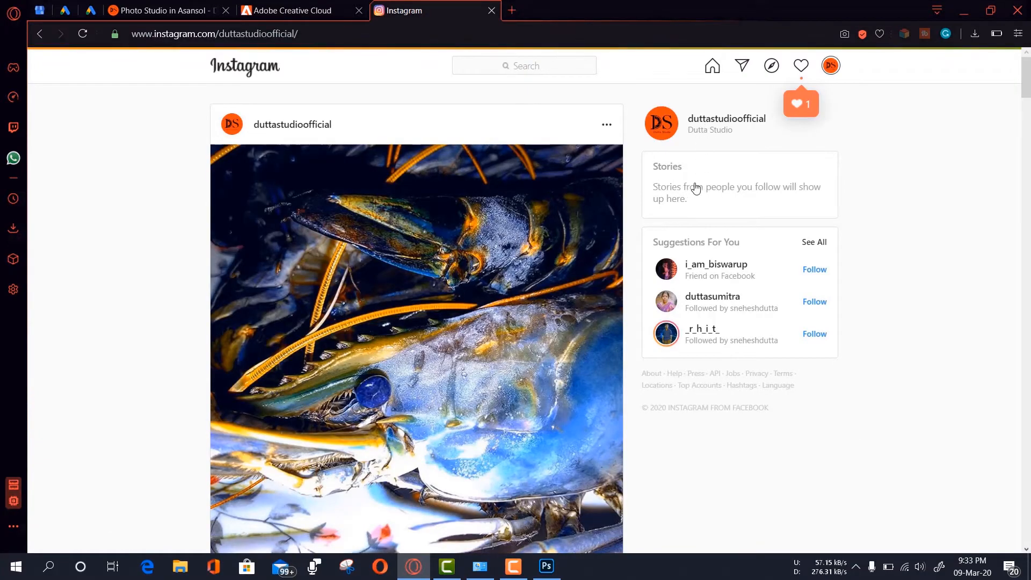
scroll(694, 192, down, 1)
scroll(694, 192, down, 10)
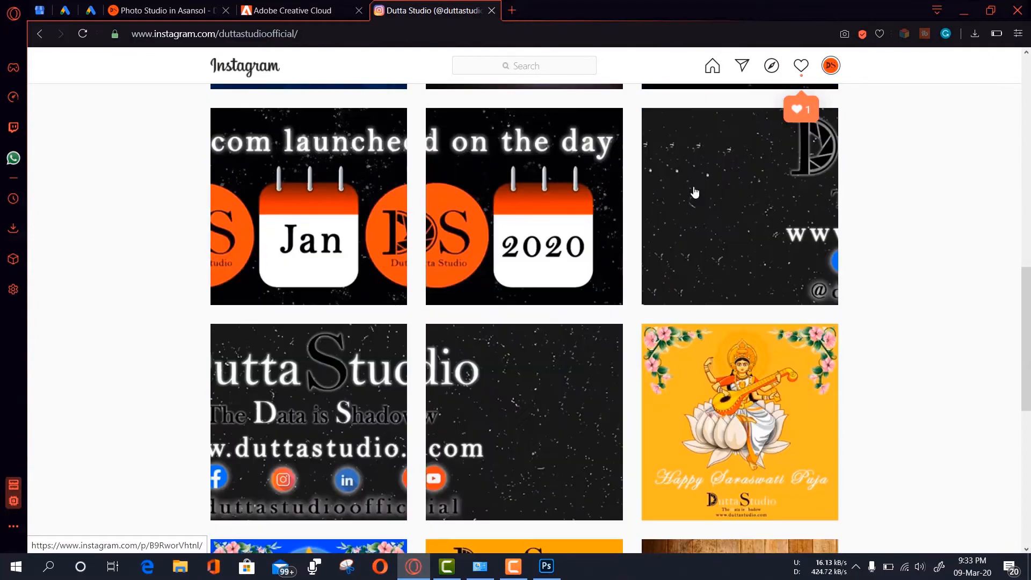
scroll(693, 192, down, 7)
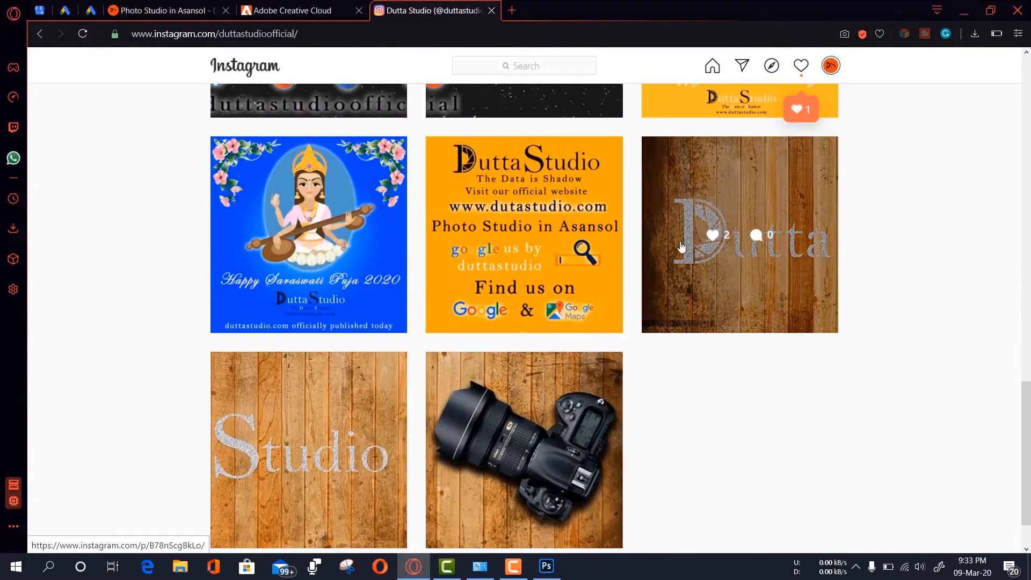
scroll(726, 220, up, 10)
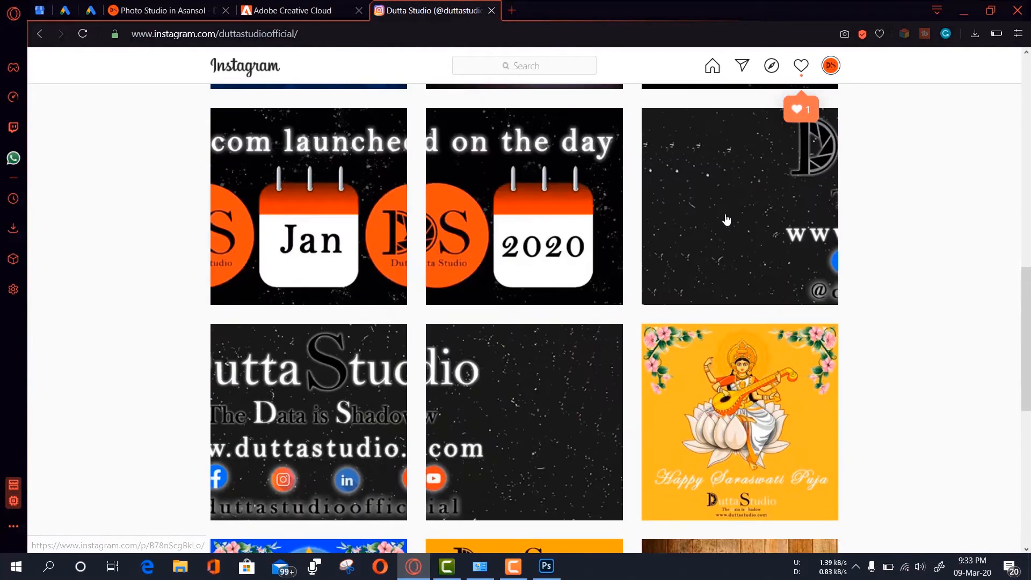
scroll(726, 220, up, 6)
scroll(725, 220, down, 12)
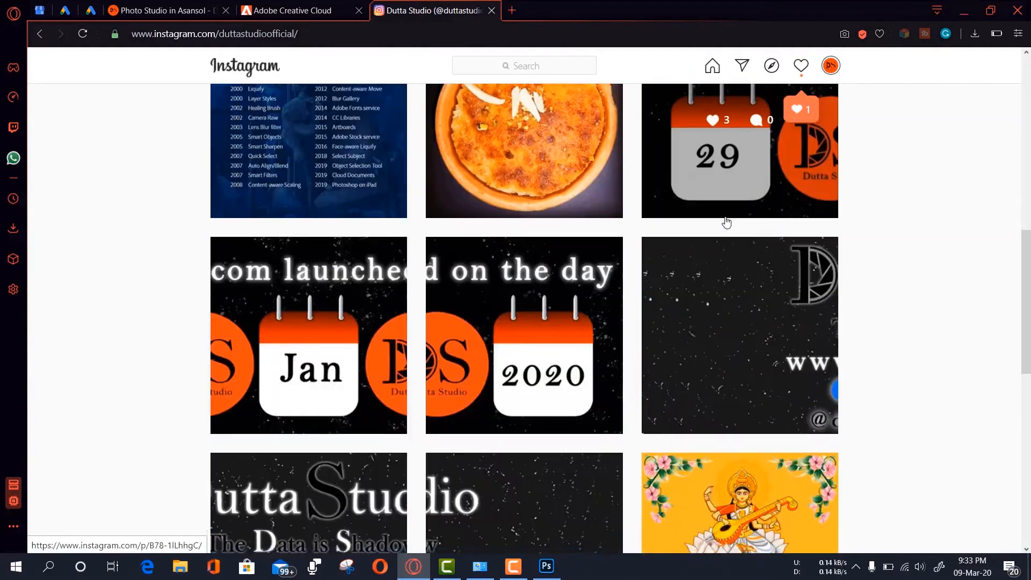
scroll(573, 260, up, 14)
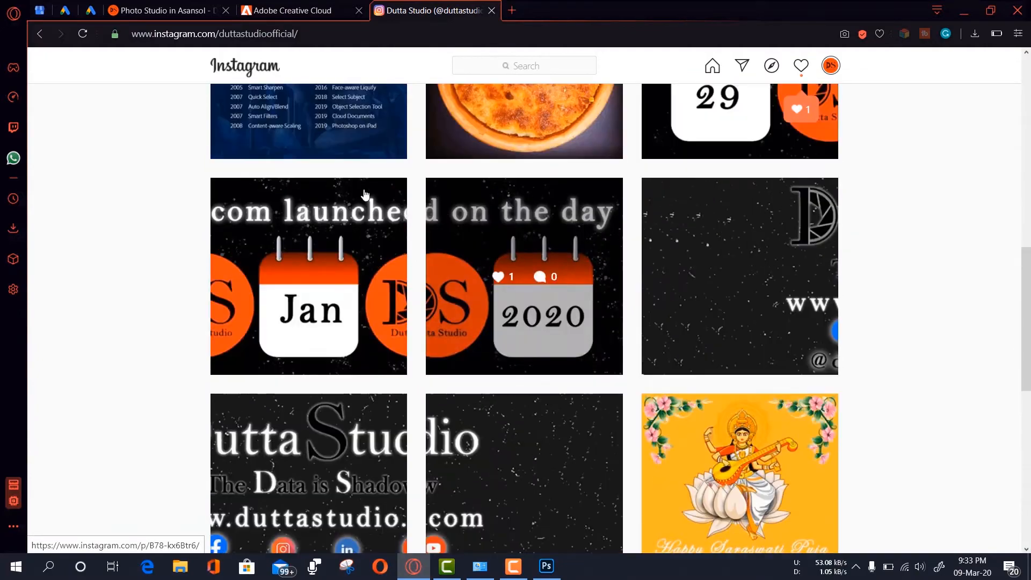
scroll(505, 236, down, 14)
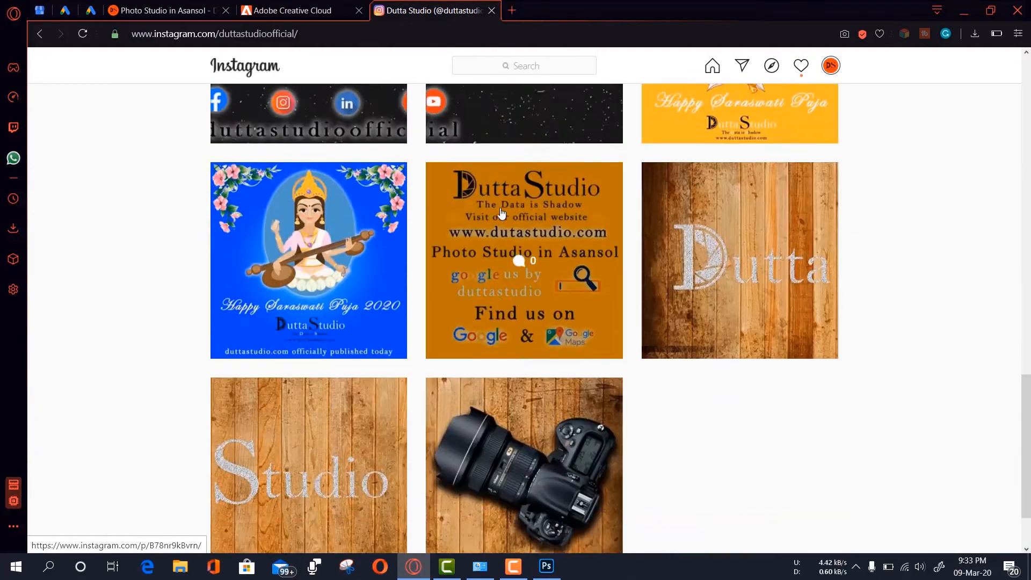
scroll(628, 215, up, 12)
scroll(539, 222, up, 3)
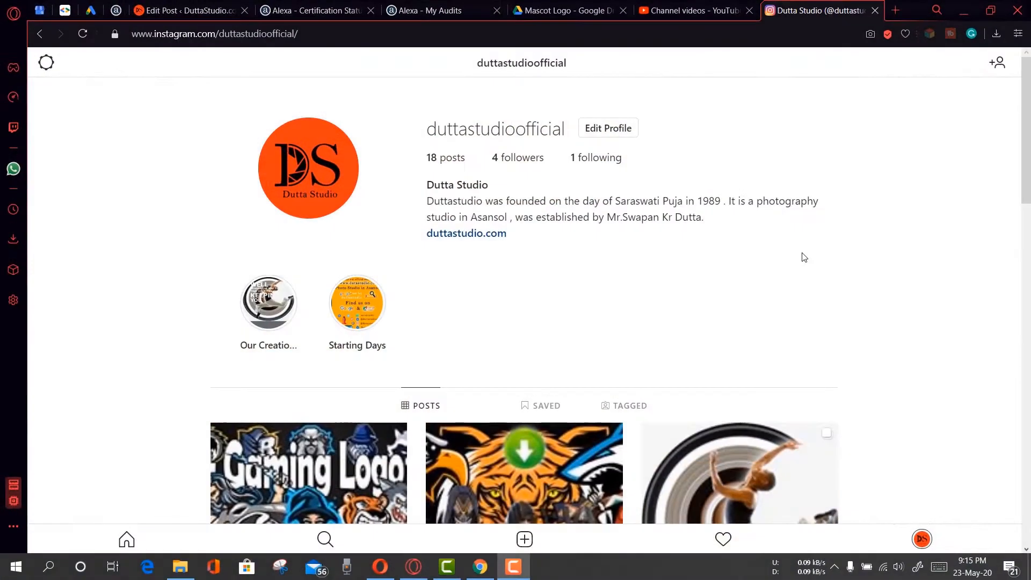
- Examine the profile's three-column rows to see how separate square posts join into wide banners
scroll(802, 256, down, 3)
scroll(803, 256, up, 2)
scroll(801, 254, down, 10)
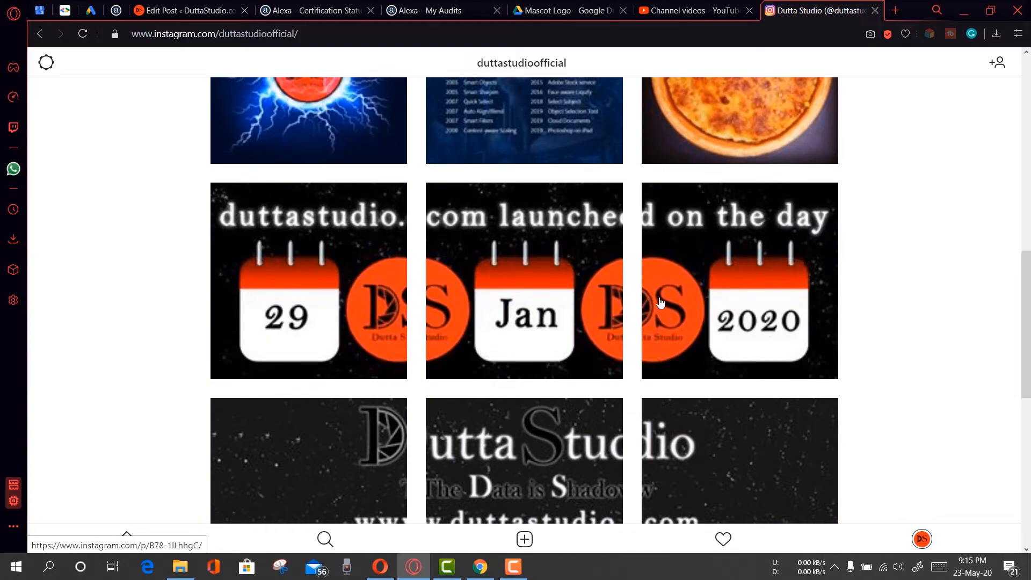
scroll(719, 295, down, 3)
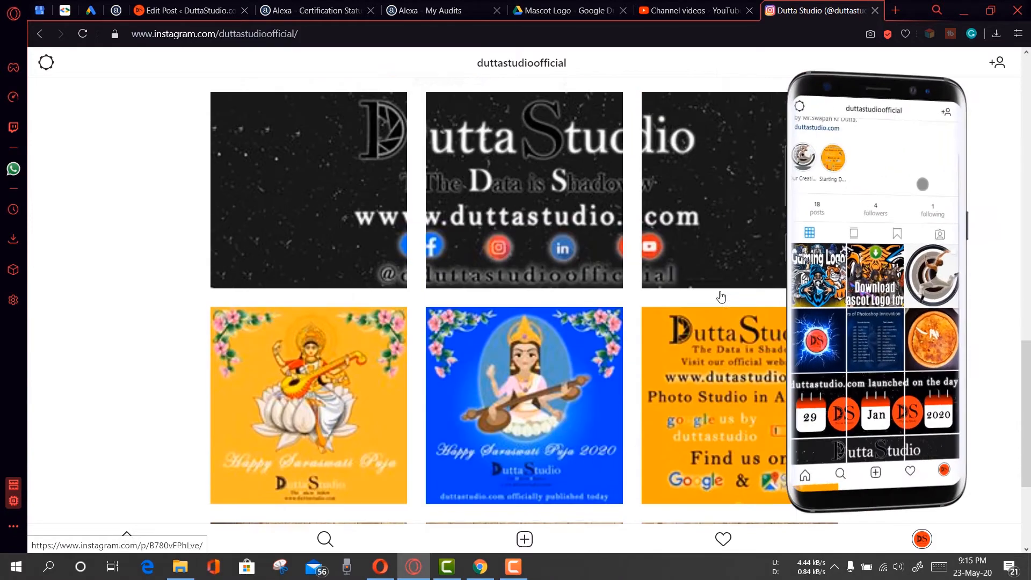
scroll(721, 284, up, 4)
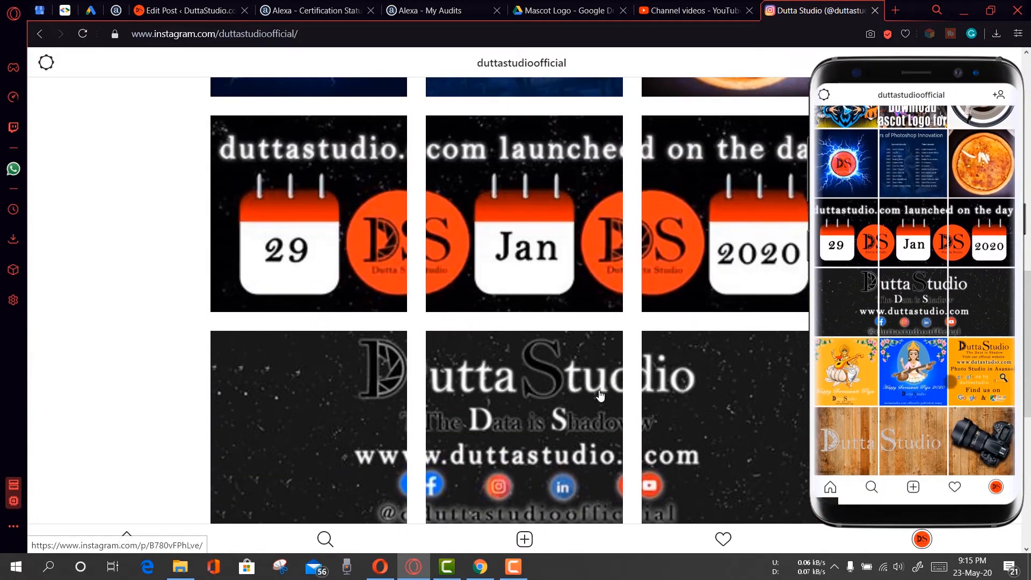
scroll(691, 360, down, 8)
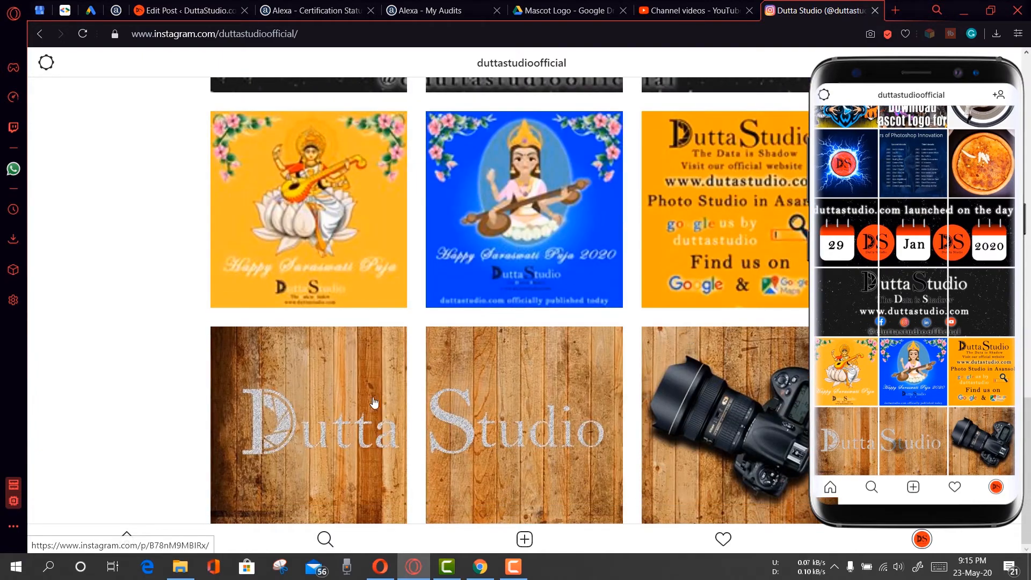
- View the wood-background Dutta Studio banner as single posts, from the Dutta piece to the camera piece, and return to the grid
click(305, 425)
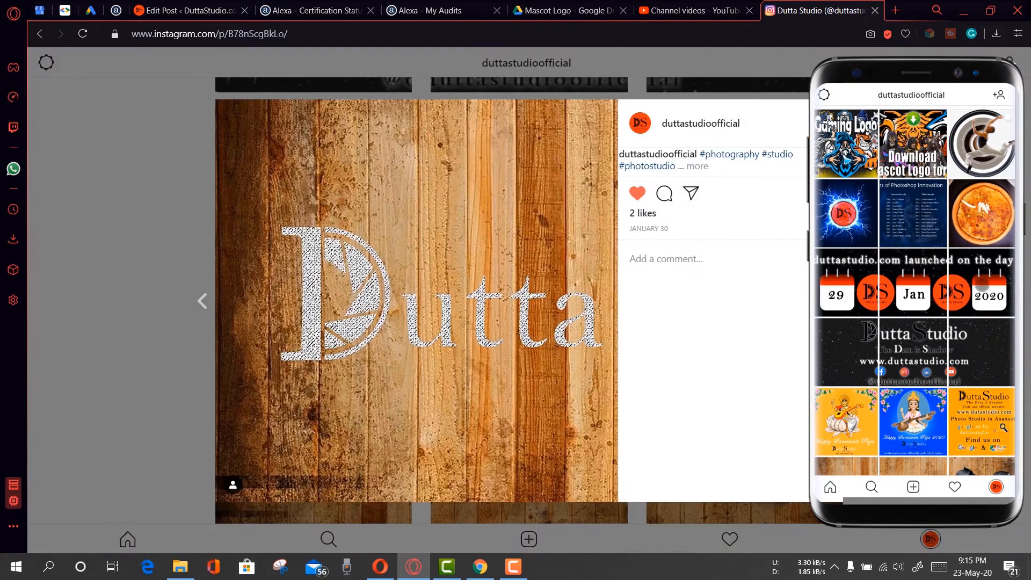
key(Left)
key(Right)
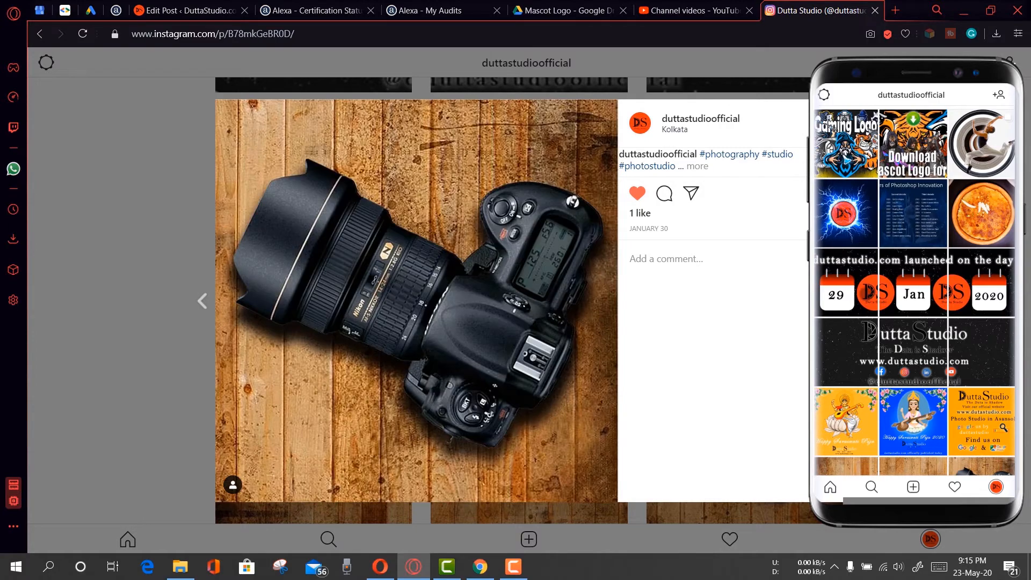
key(Escape)
scroll(310, 237, up, 8)
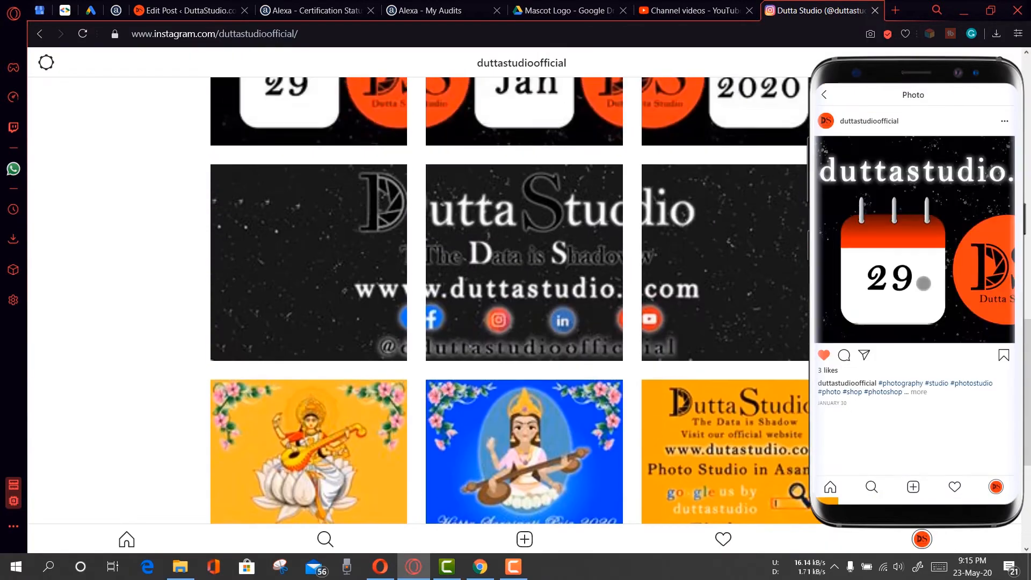
- View the 29 Jan 2020 website-launch banner post by post, from the 29 piece to the 2020 piece, and close it
click(310, 237)
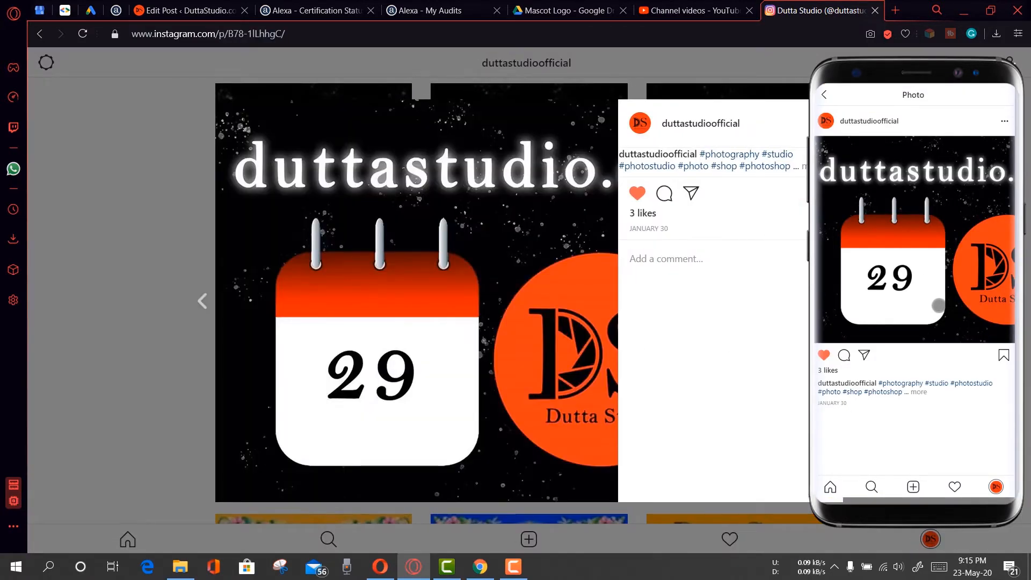
key(Right)
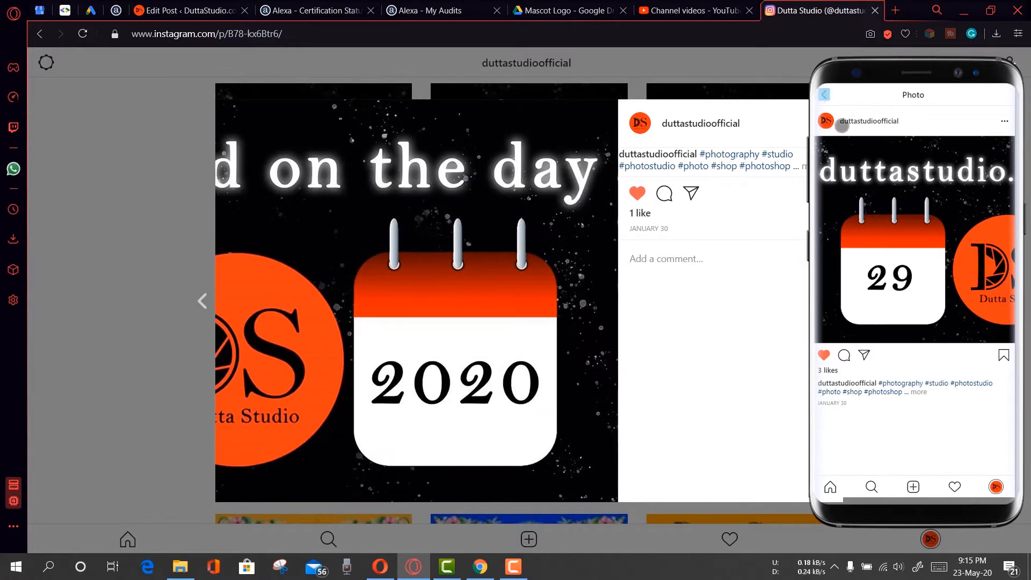
key(Escape)
- View the three posts of the dark Dutta Studio banner one after another, and look over the post grid again
click(339, 379)
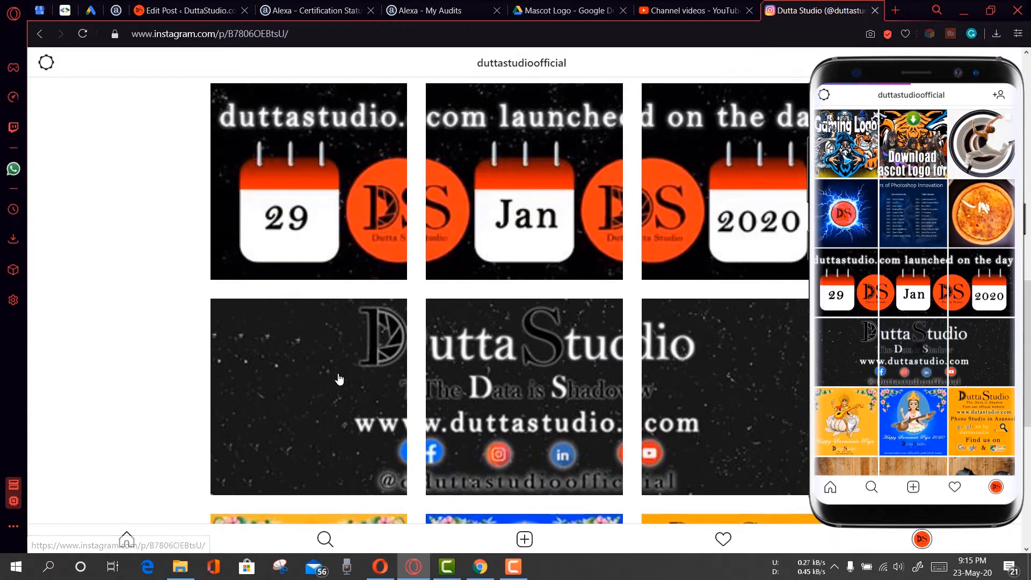
key(Right)
key(Right)
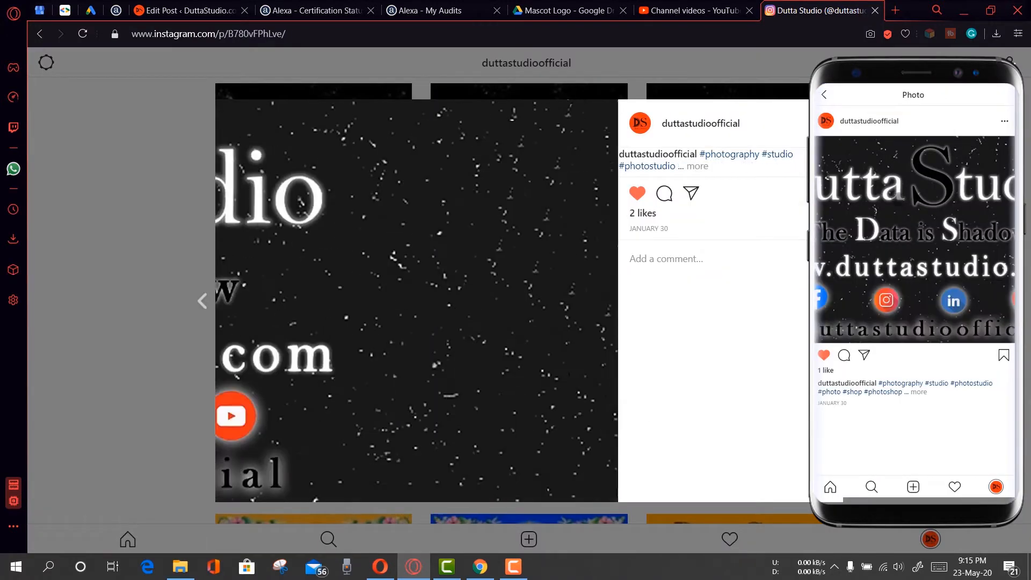
key(Escape)
scroll(509, 301, down, 6)
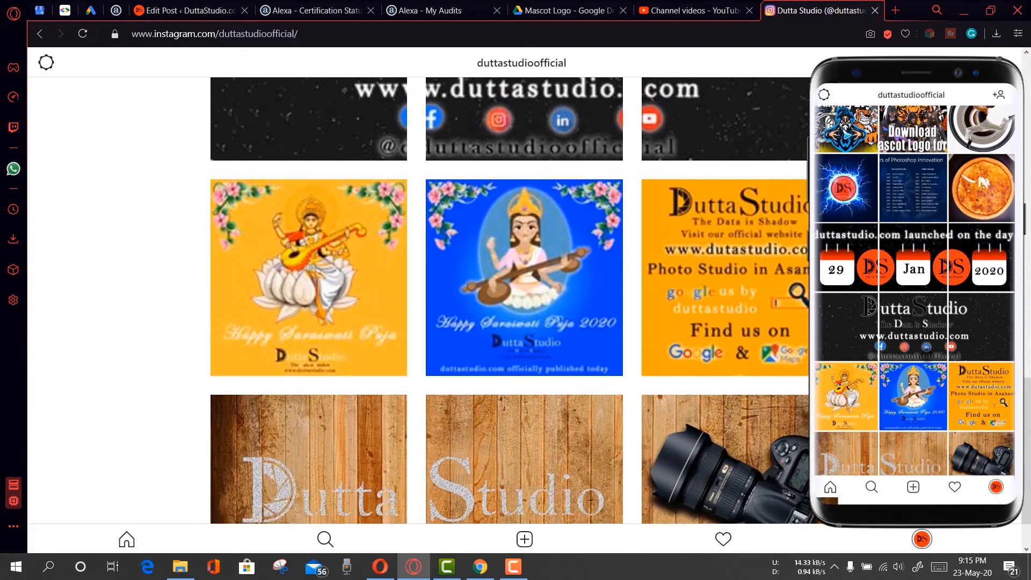
scroll(509, 300, up, 9)
scroll(515, 300, up, 10)
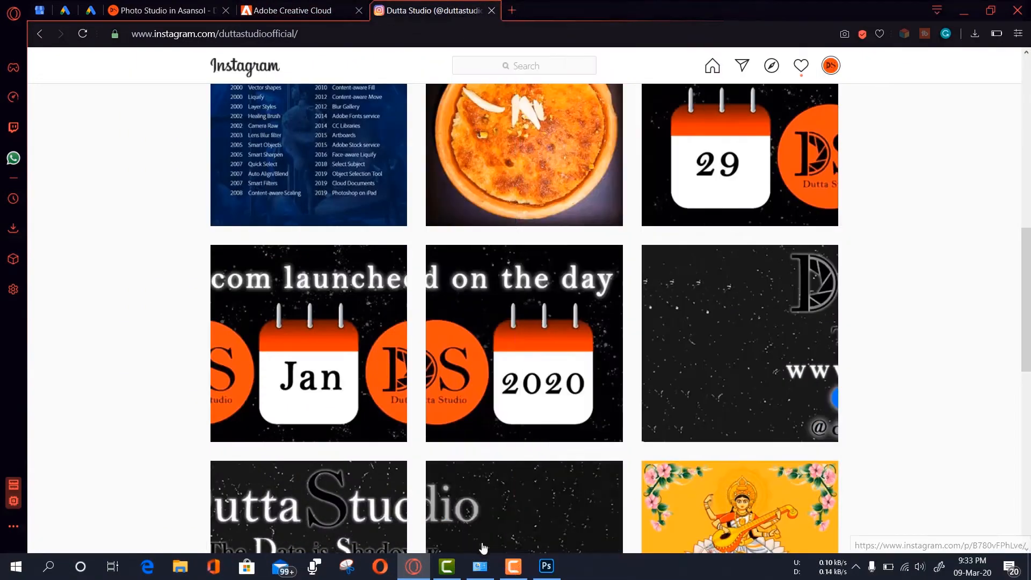
- Switch to Photoshop and close the falcon photo without saving it
click(546, 566)
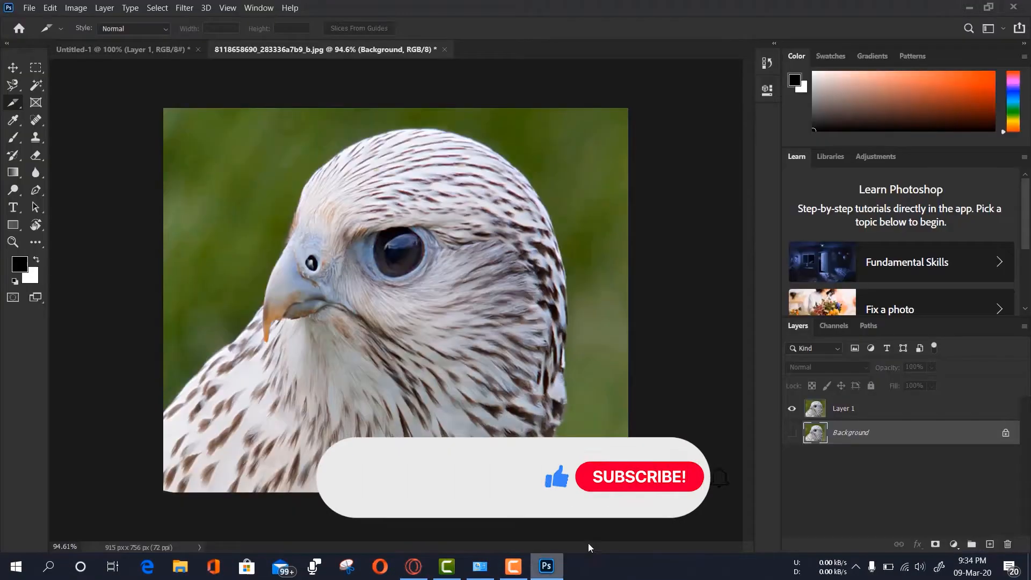
click(445, 50)
click(514, 217)
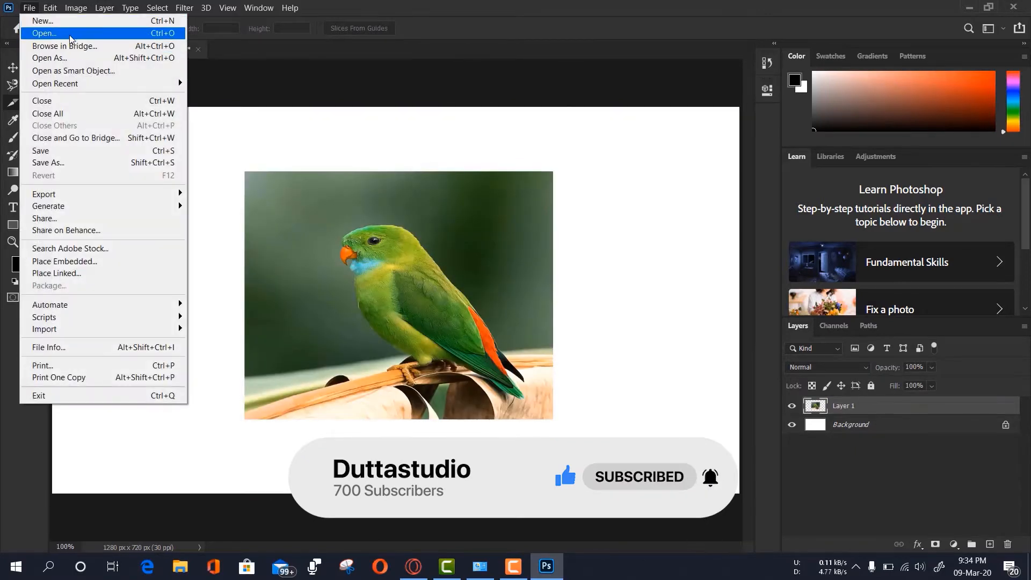
- Open LinkedIn.jpg from the backup > Dutta Studio Logo > Cover folder on Local Disk (D:)
click(63, 33)
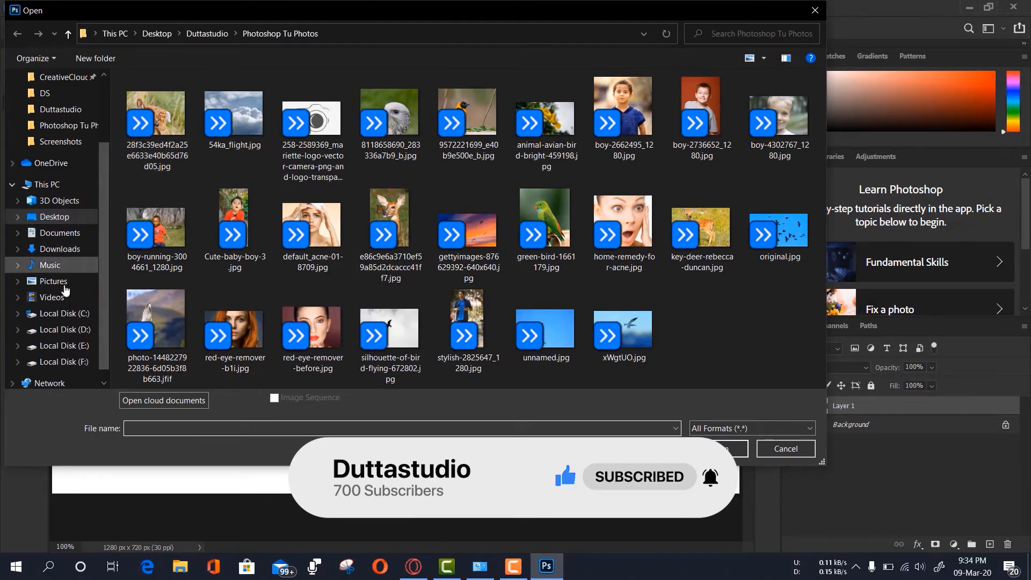
click(60, 329)
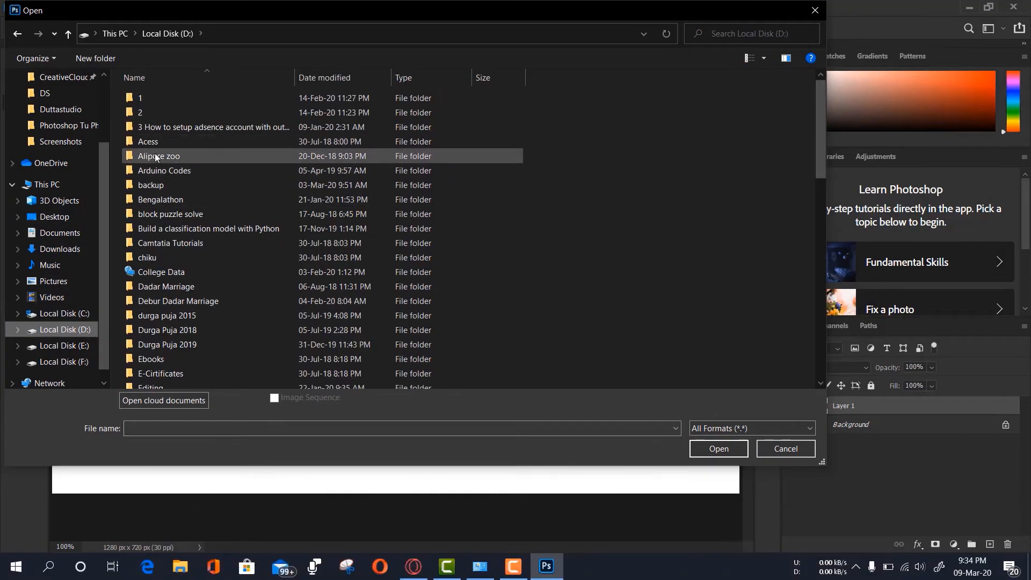
double_click(160, 187)
double_click(195, 157)
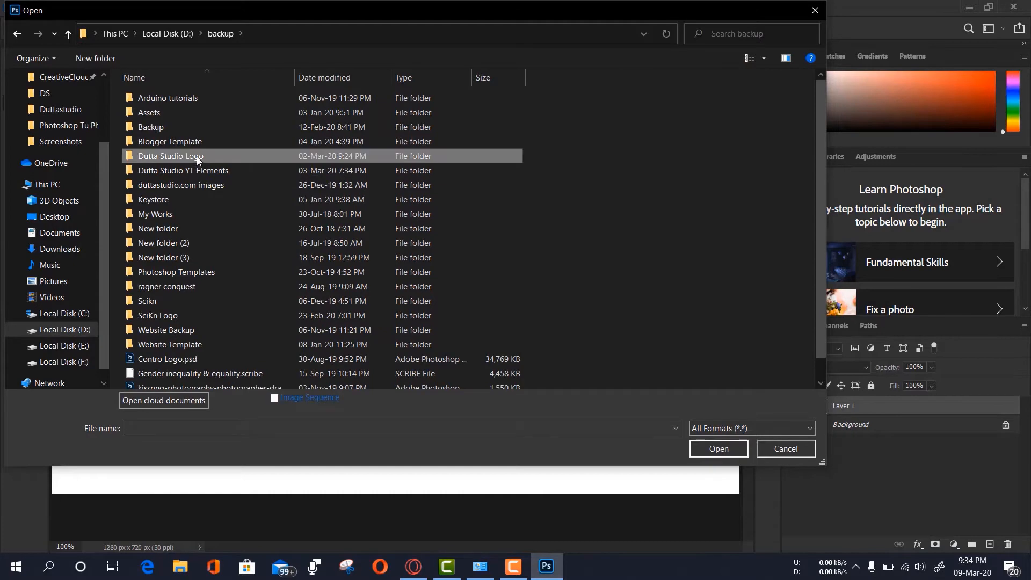
double_click(235, 116)
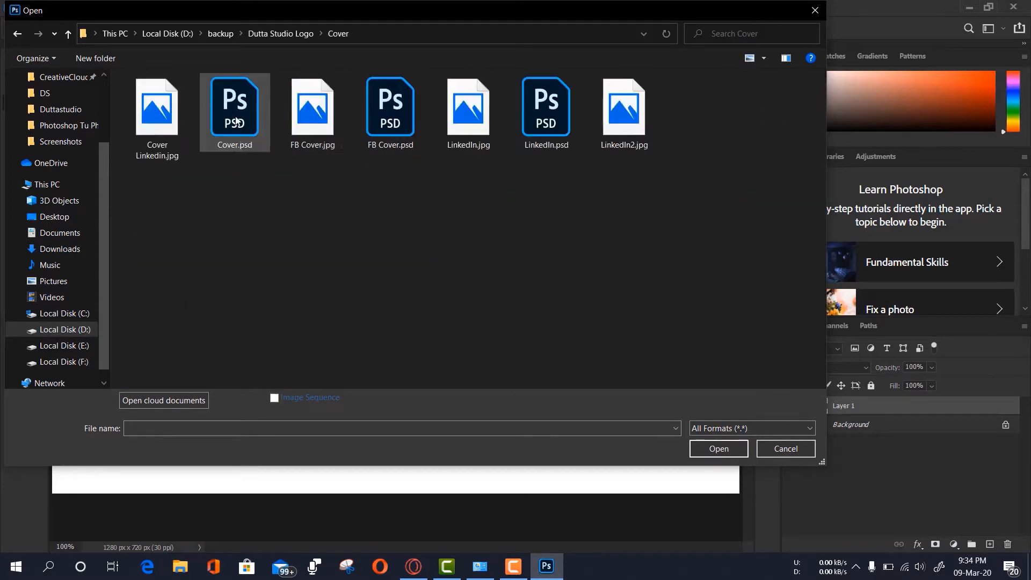
double_click(454, 130)
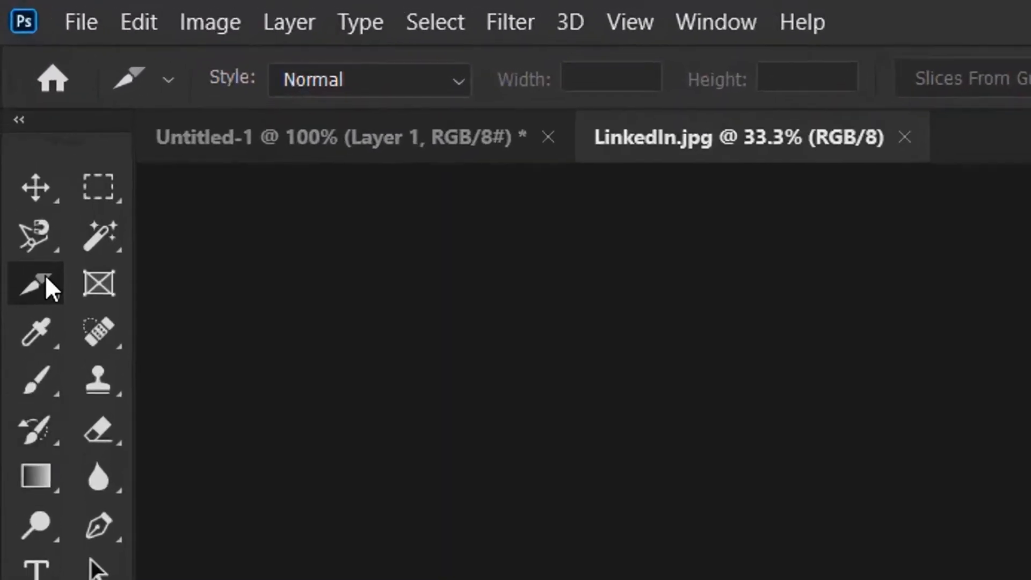
- Choose the Slice Tool and set its style to Fixed Aspect Ratio with width 1 and height 1
right_click(15, 103)
click(212, 394)
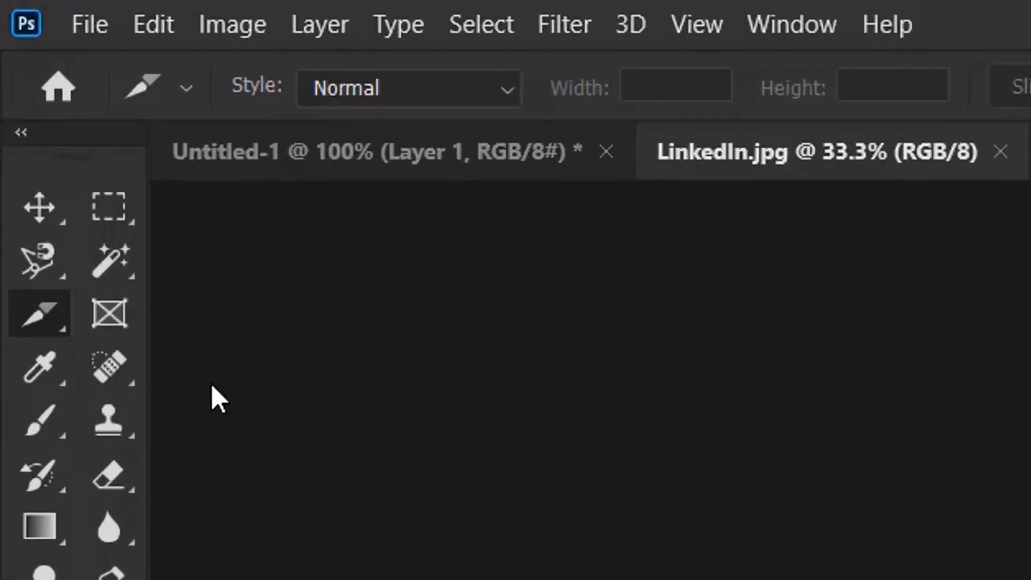
click(398, 82)
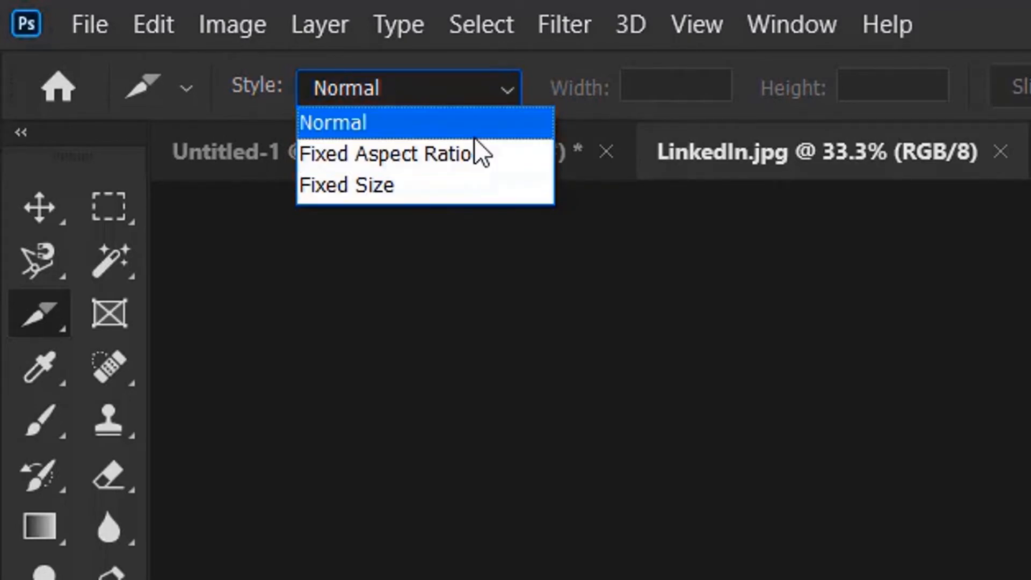
click(385, 155)
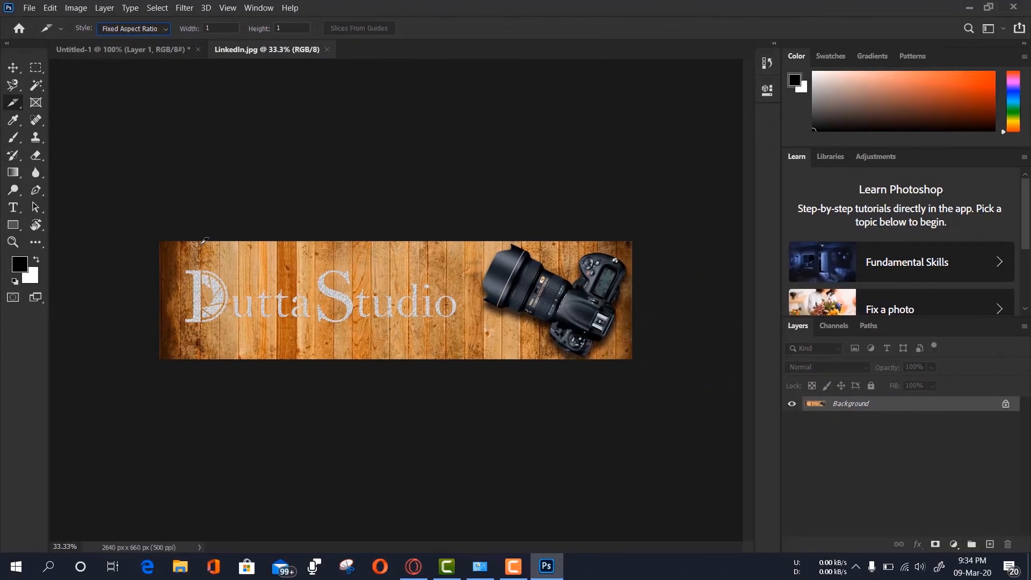
- Unlock the Background layer and divide the banner into four adjoining full-height square slices, checking their edges up close
click(1005, 405)
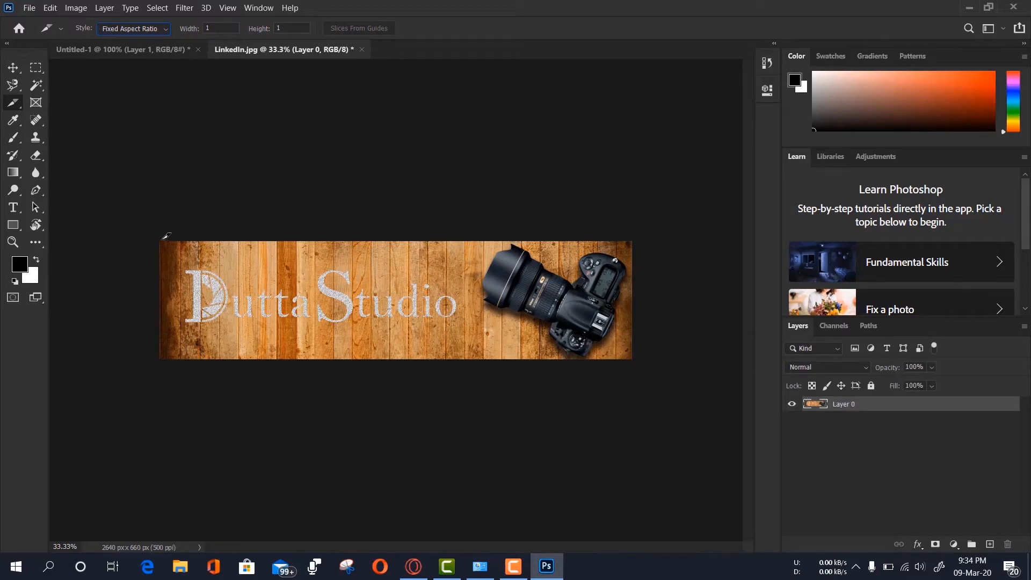
drag(163, 238, 365, 370)
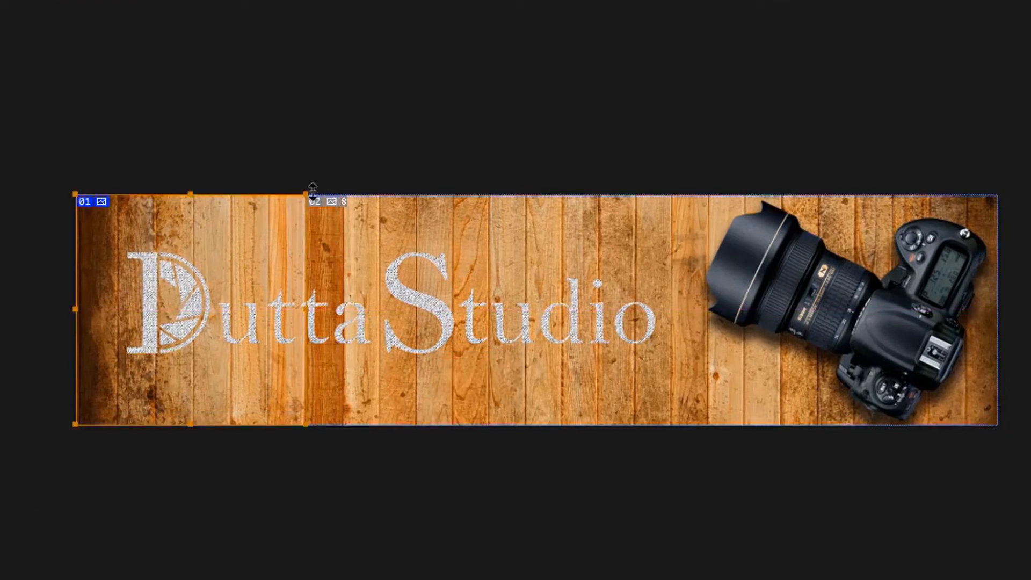
drag(307, 197, 575, 424)
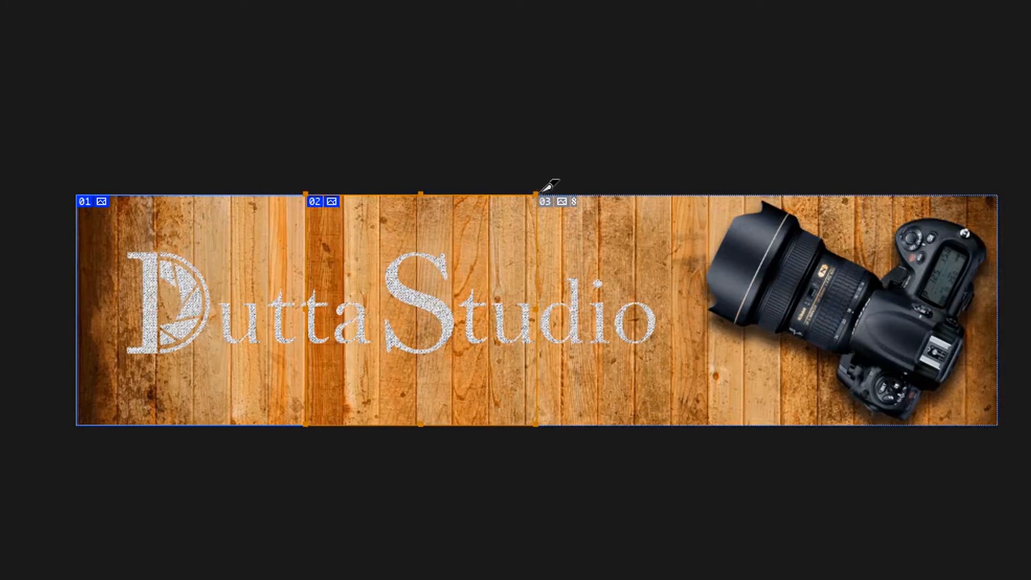
drag(547, 180, 797, 420)
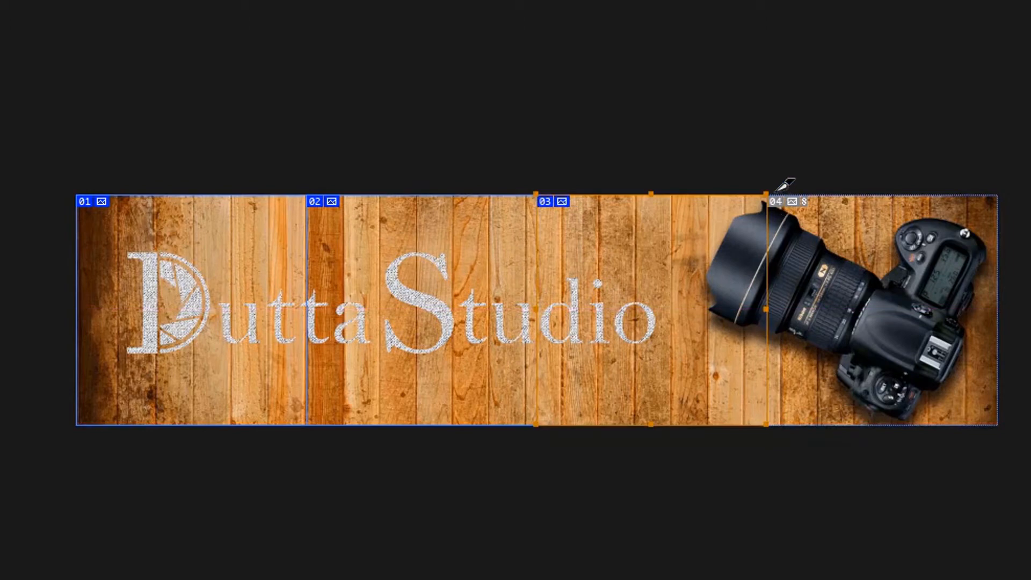
drag(773, 194, 1023, 430)
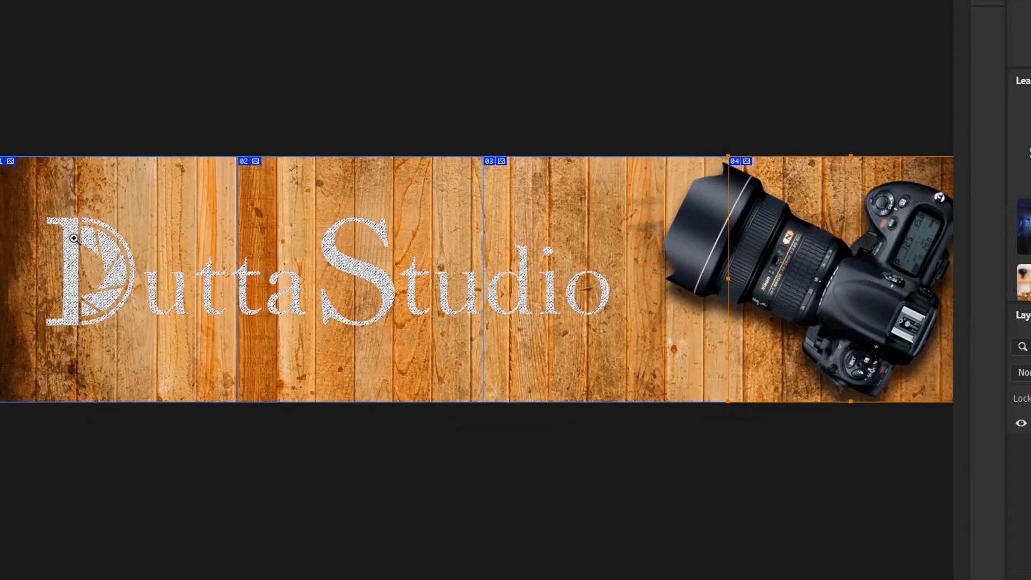
drag(124, 220, 254, 255)
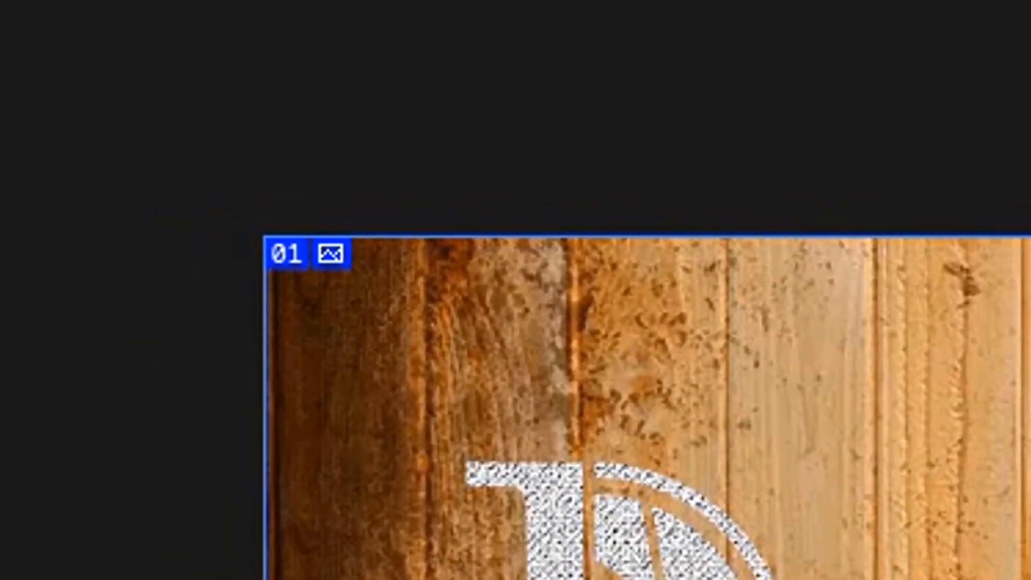
drag(912, 577, 51, 510)
drag(1020, 390, 474, 396)
drag(1026, 486, 3, 494)
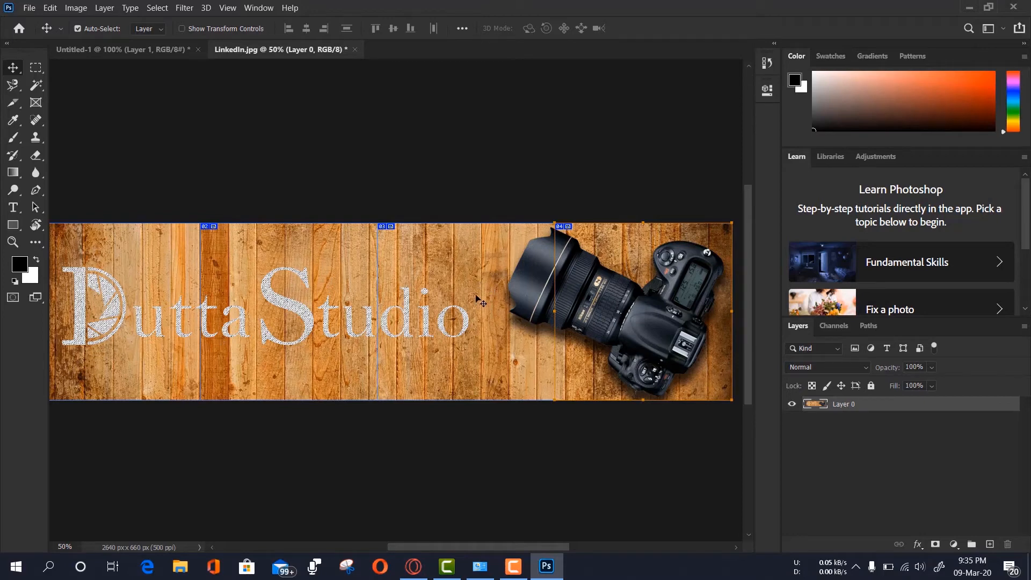
click(33, 13)
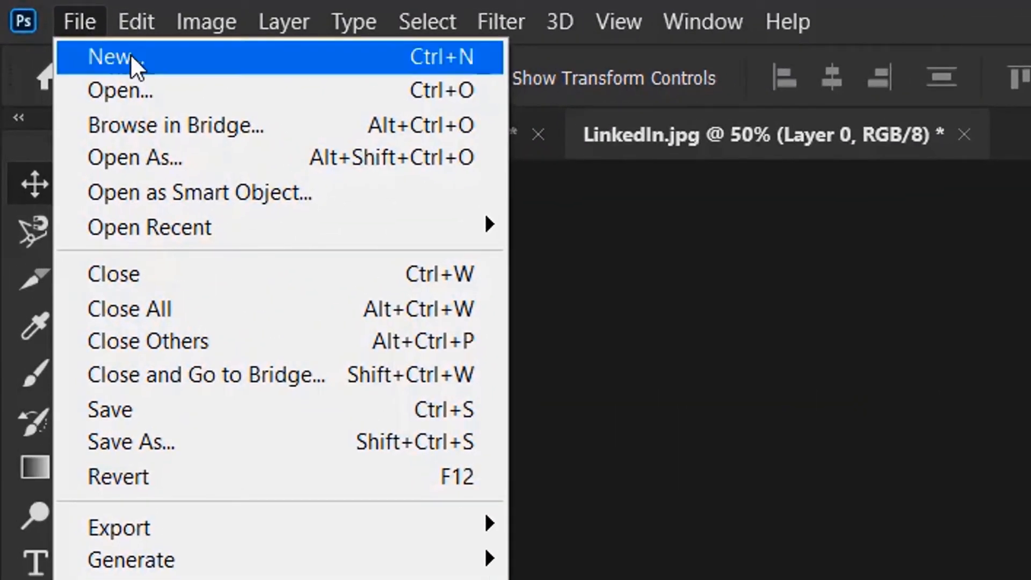
click(265, 430)
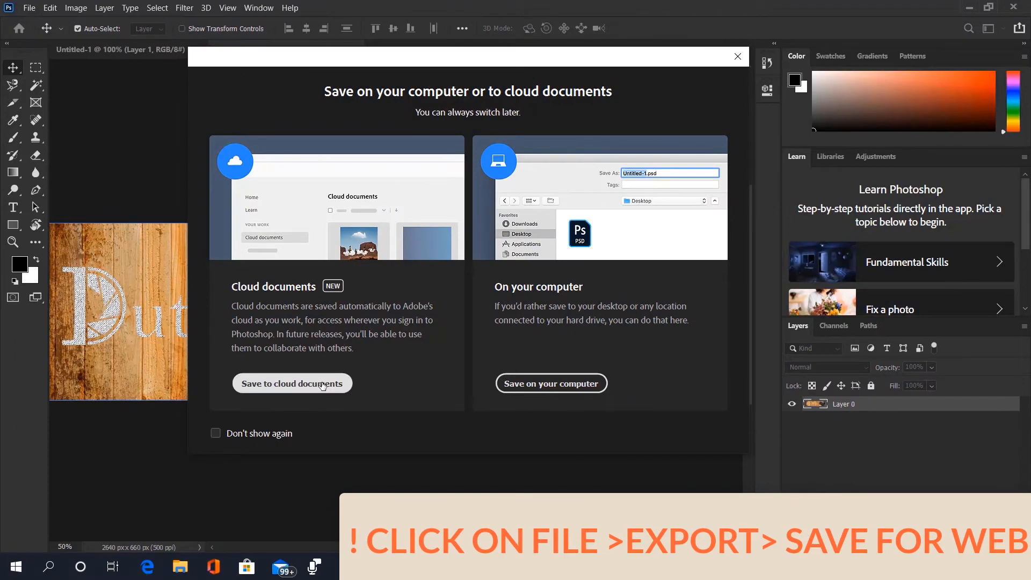
click(544, 384)
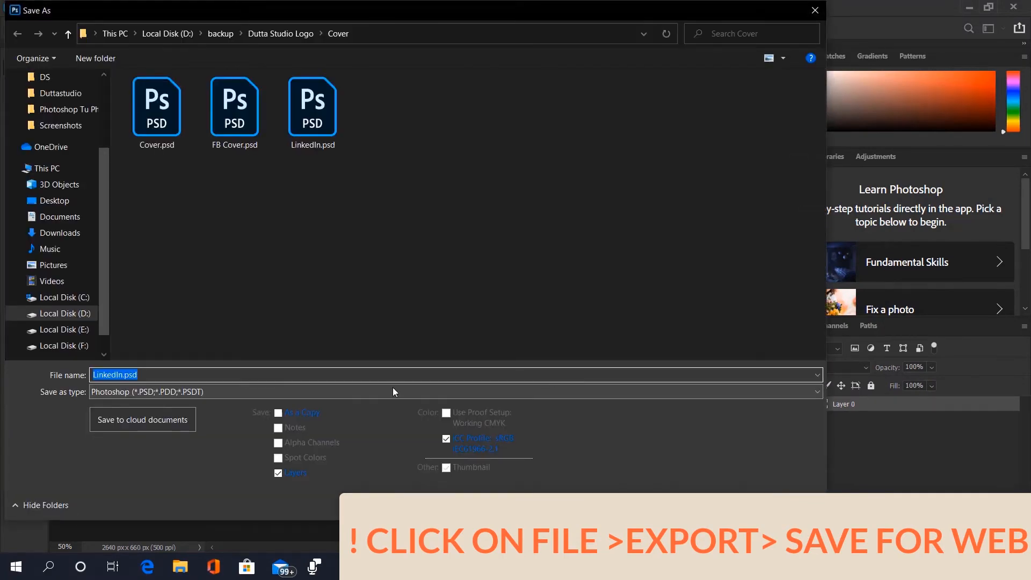
click(393, 388)
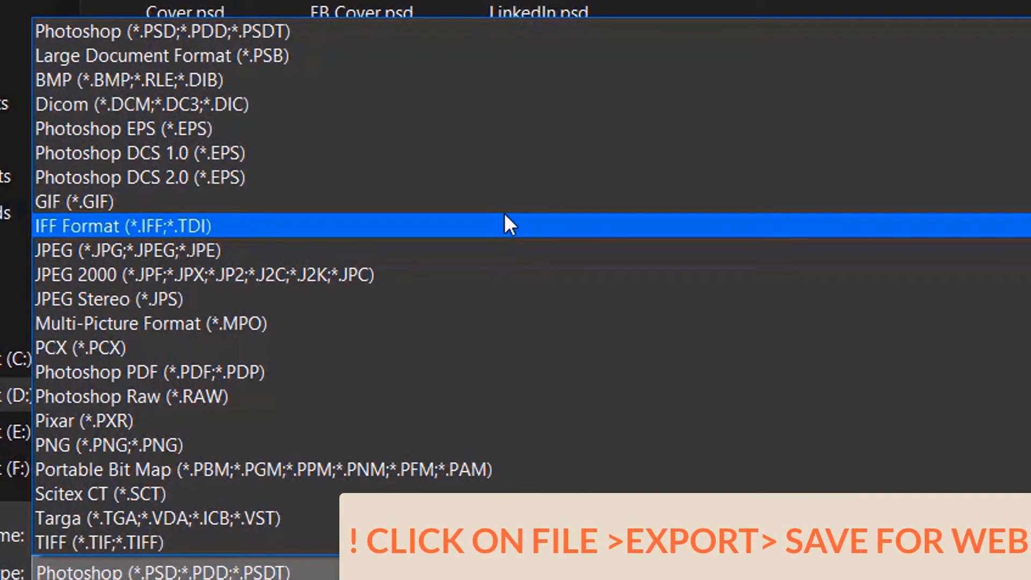
click(705, 436)
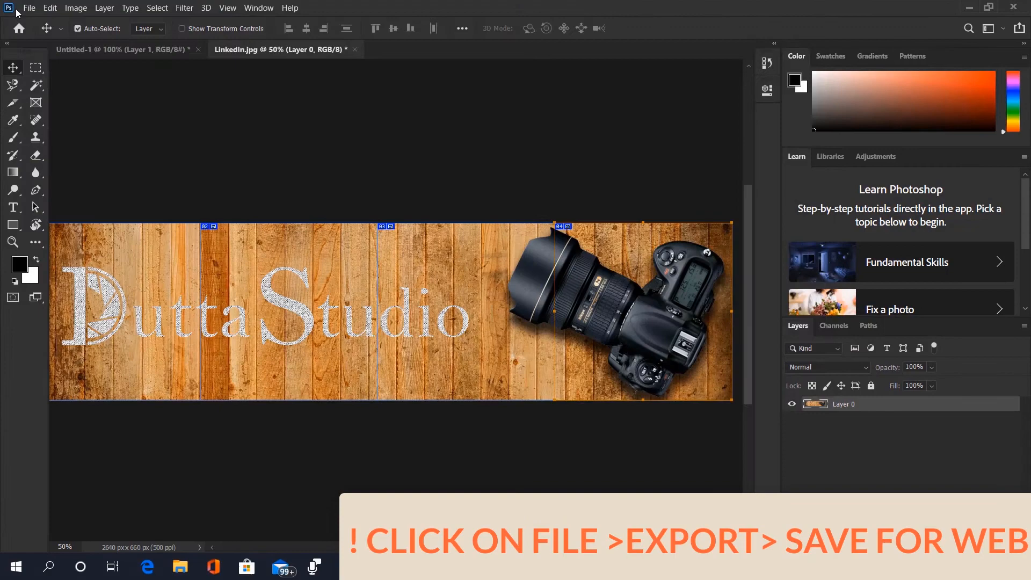
- Start a Save for Web export of the sliced banner and set the file format to JPEG
click(28, 9)
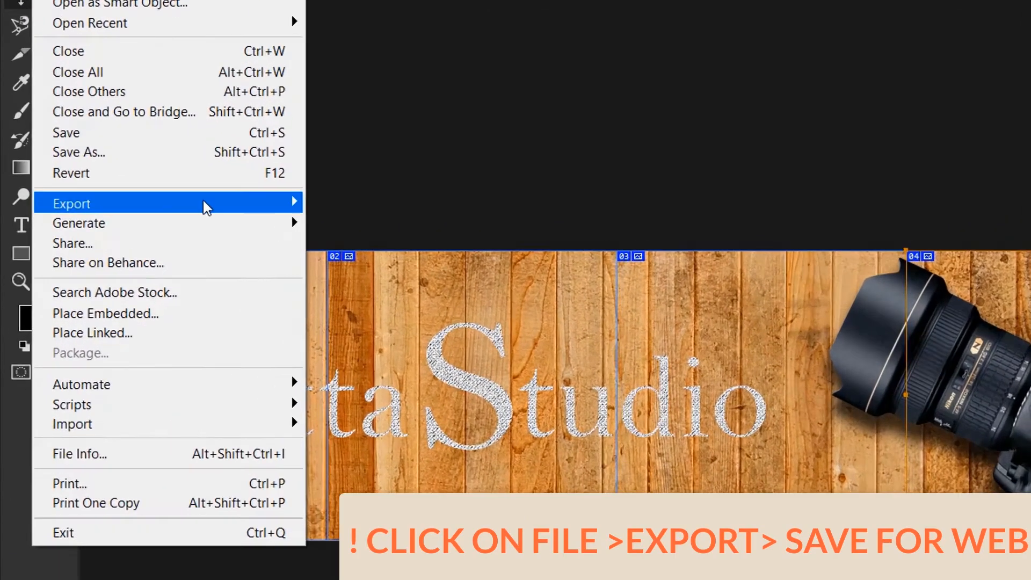
mouse_move(124, 191)
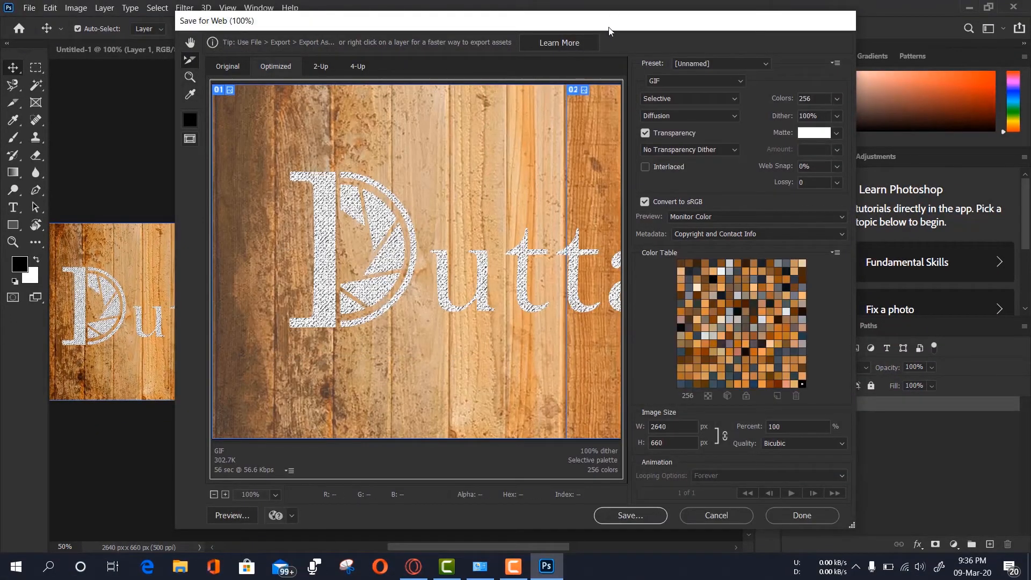
drag(609, 31, 601, 20)
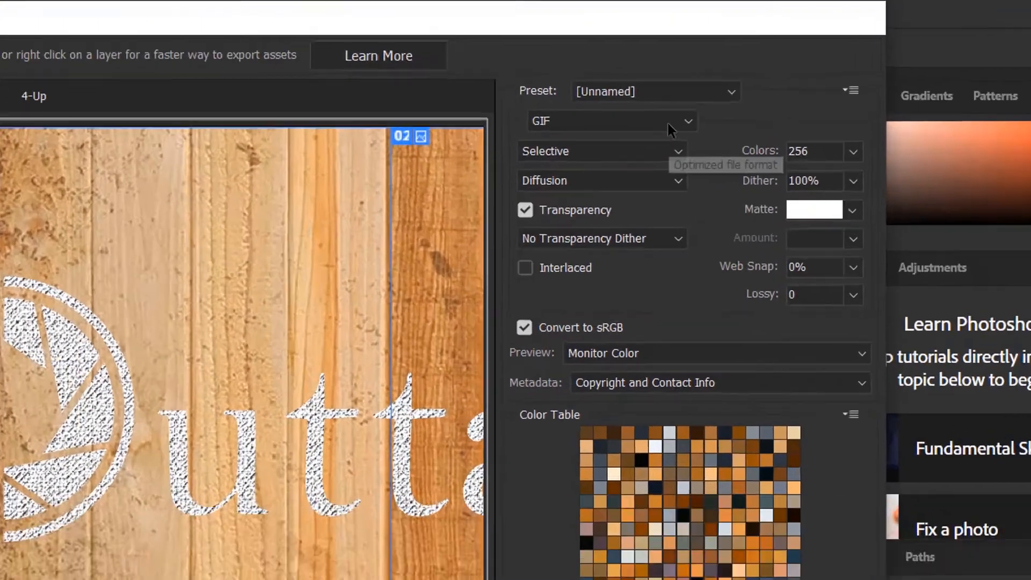
click(720, 71)
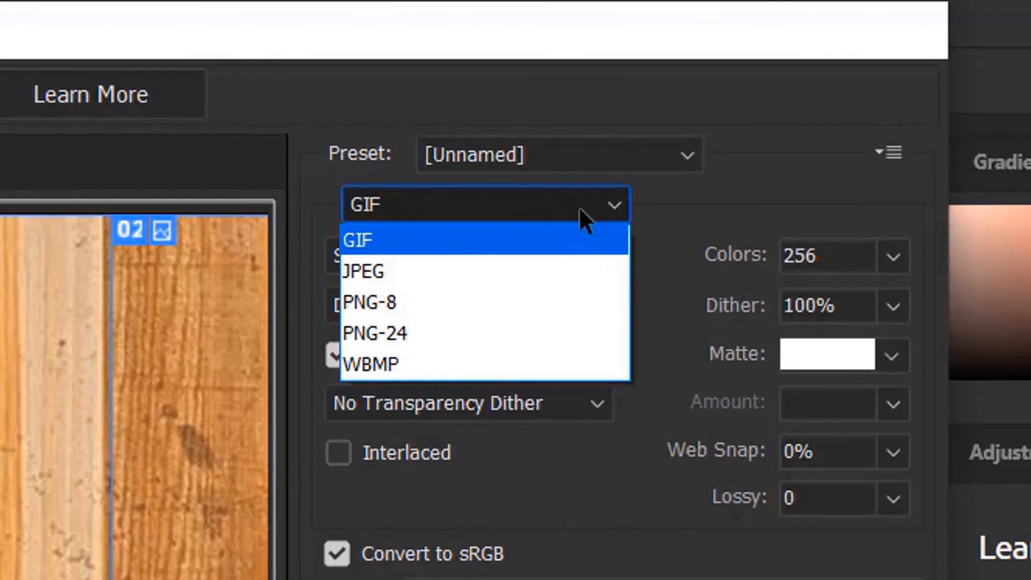
click(588, 276)
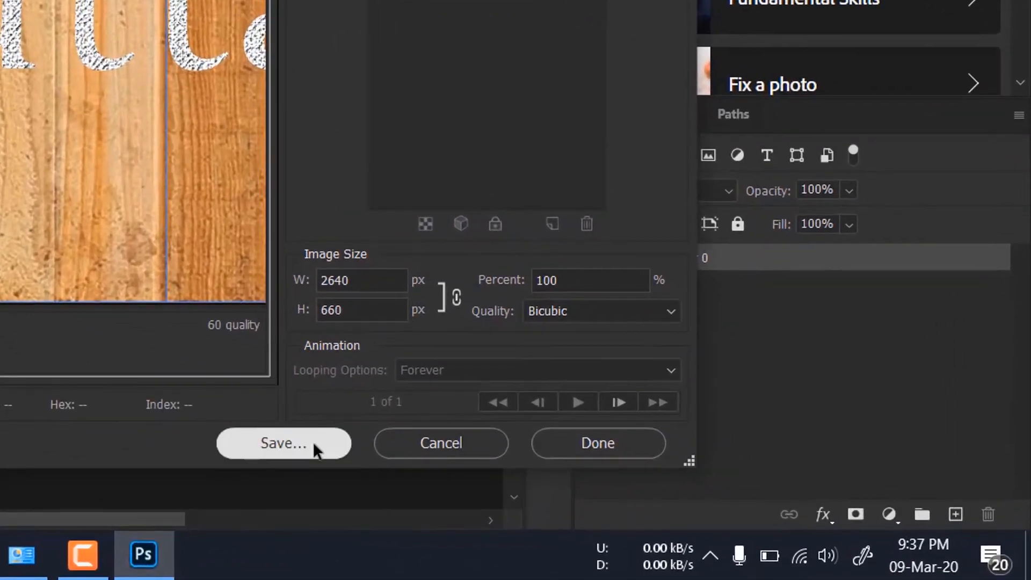
- Save all slices to the Desktop as LinkedIn.jpg, with the format Images Only and default settings
click(312, 441)
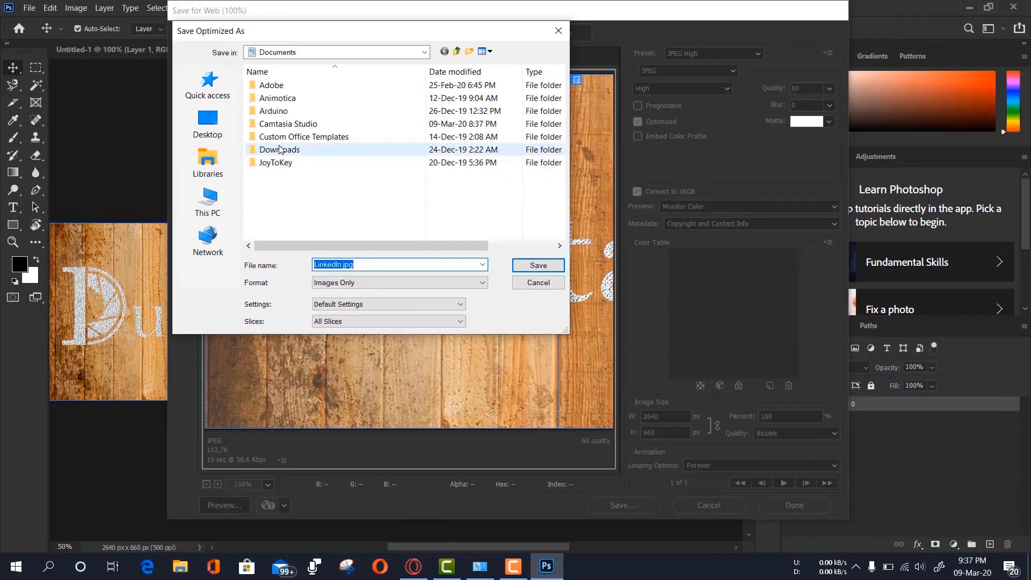
click(208, 121)
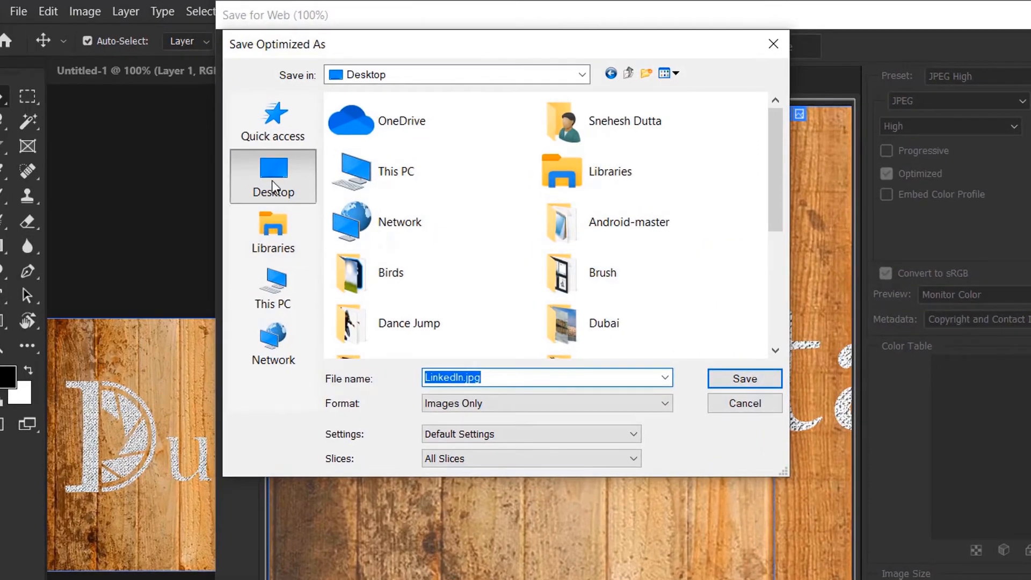
scroll(591, 239, down, 5)
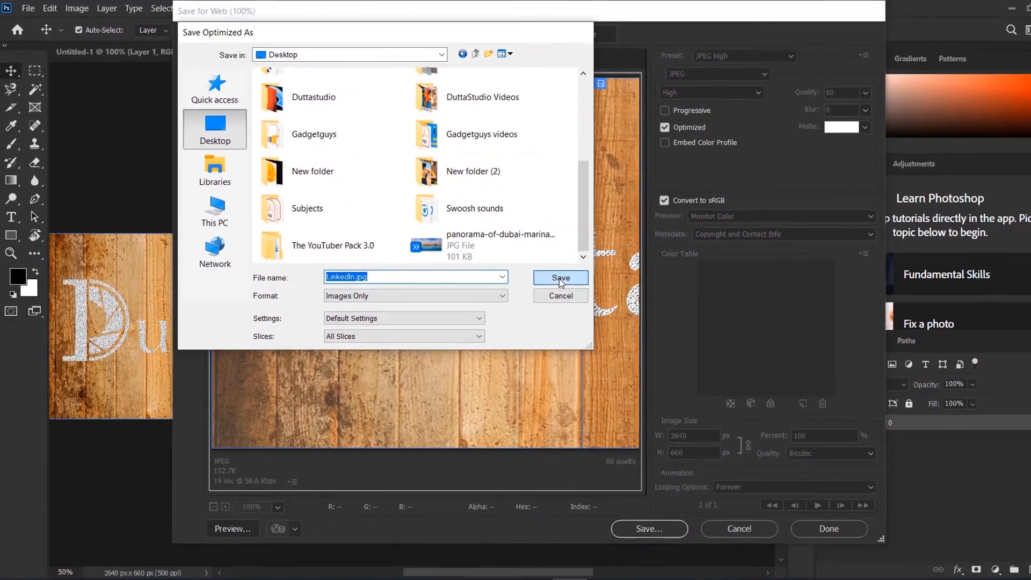
click(745, 378)
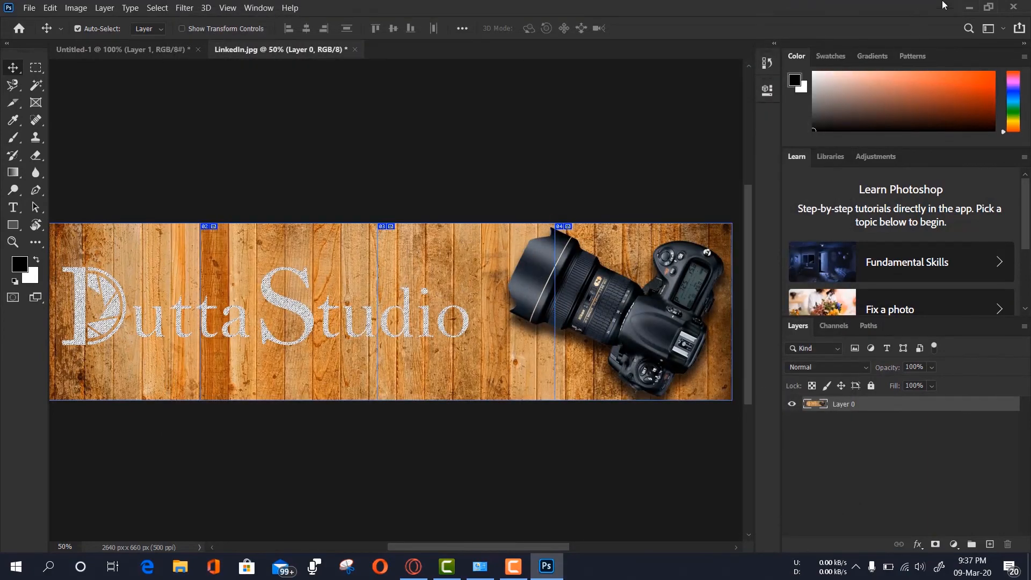
- Minimise Photoshop and the browser, and open the images folder on the desktop
click(969, 7)
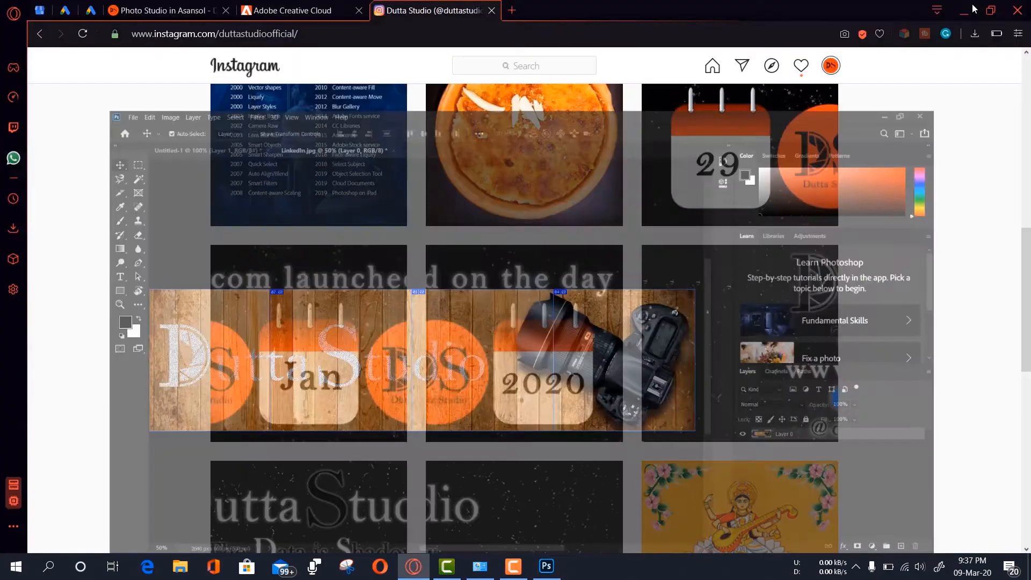
click(971, 11)
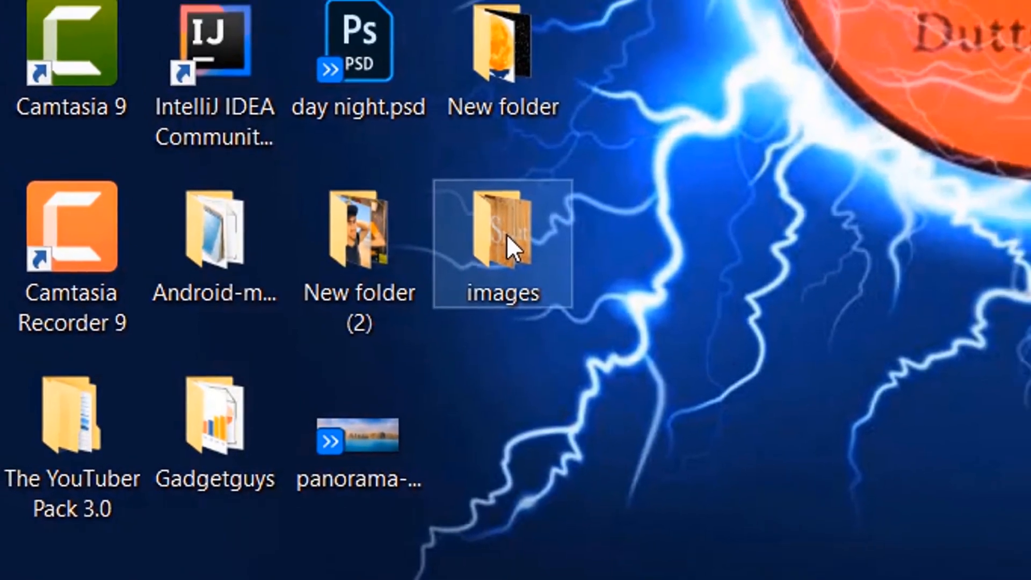
double_click(522, 218)
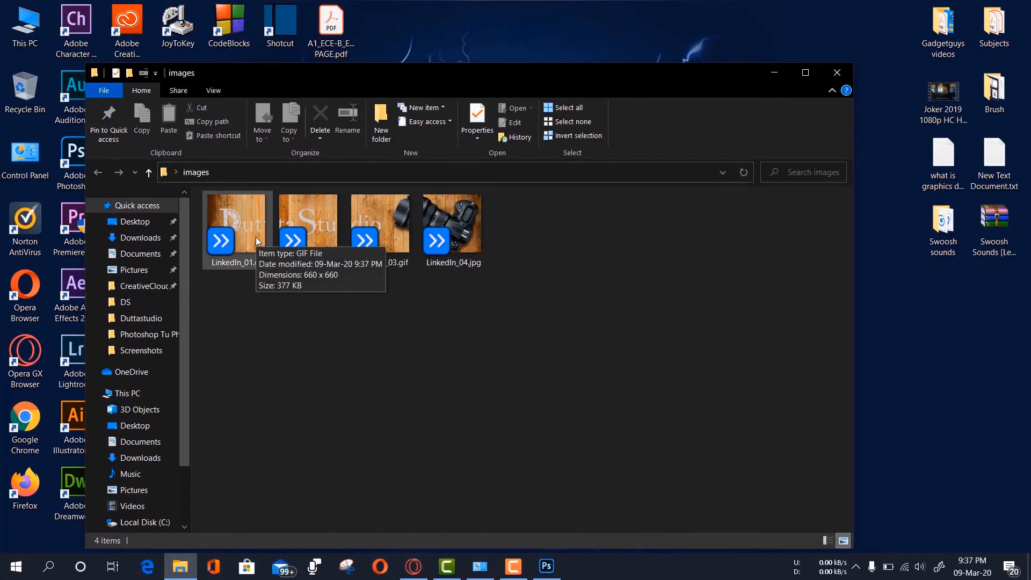
- Open LinkedIn_01.gif in Photos, page through the exported slices up to LinkedIn_04.jpg, and close the viewer
click(245, 215)
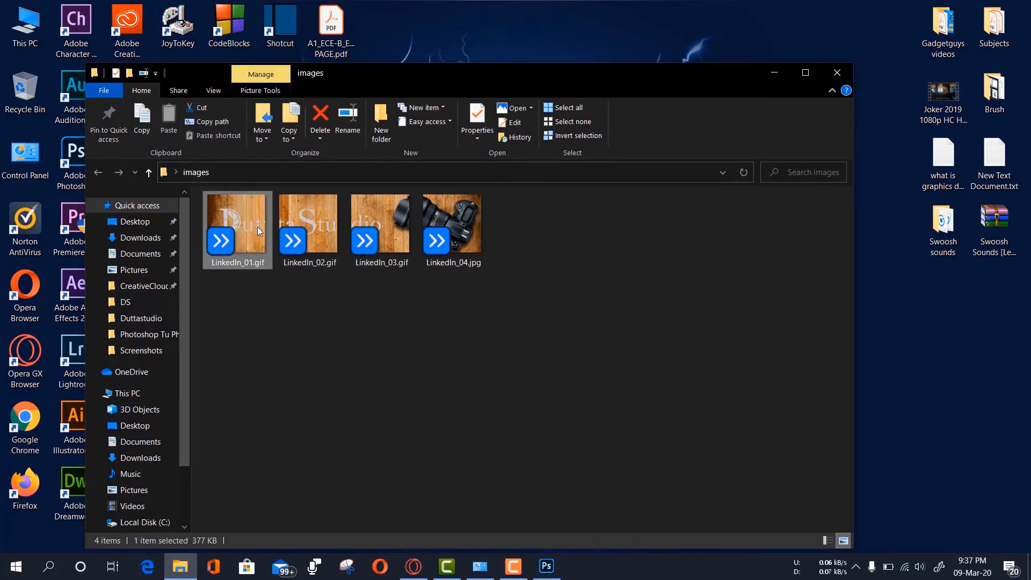
double_click(257, 226)
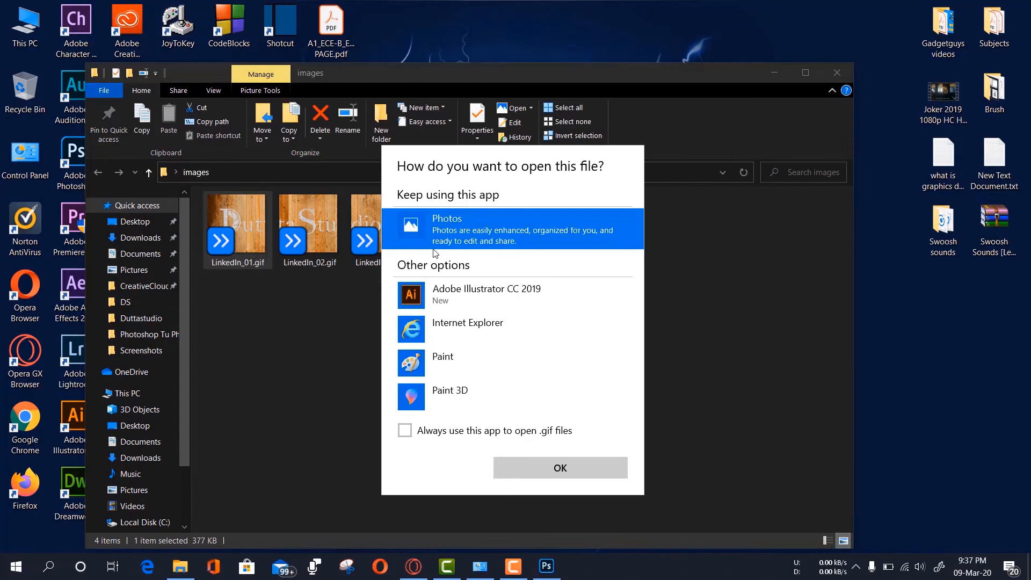
click(447, 220)
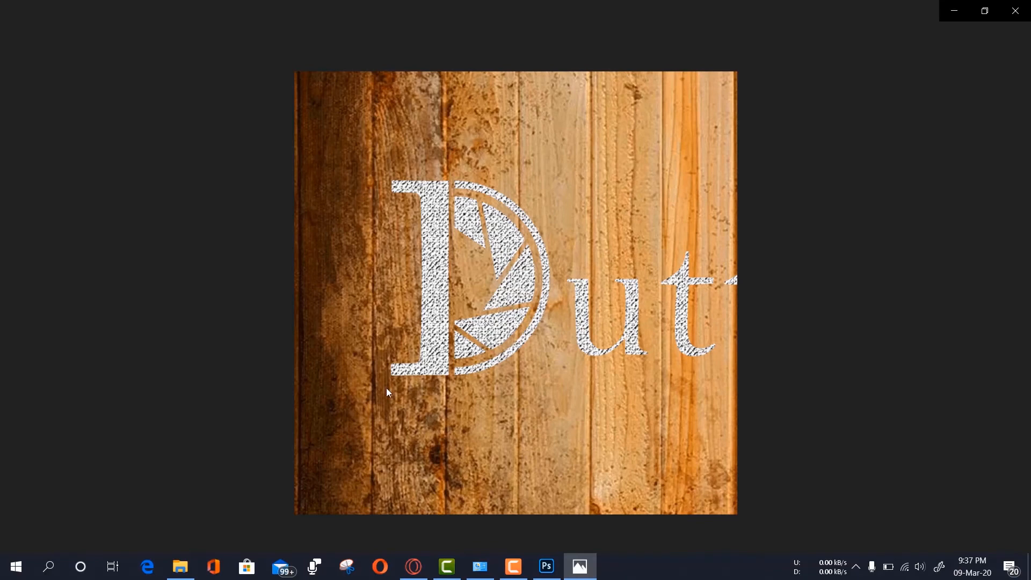
click(1002, 292)
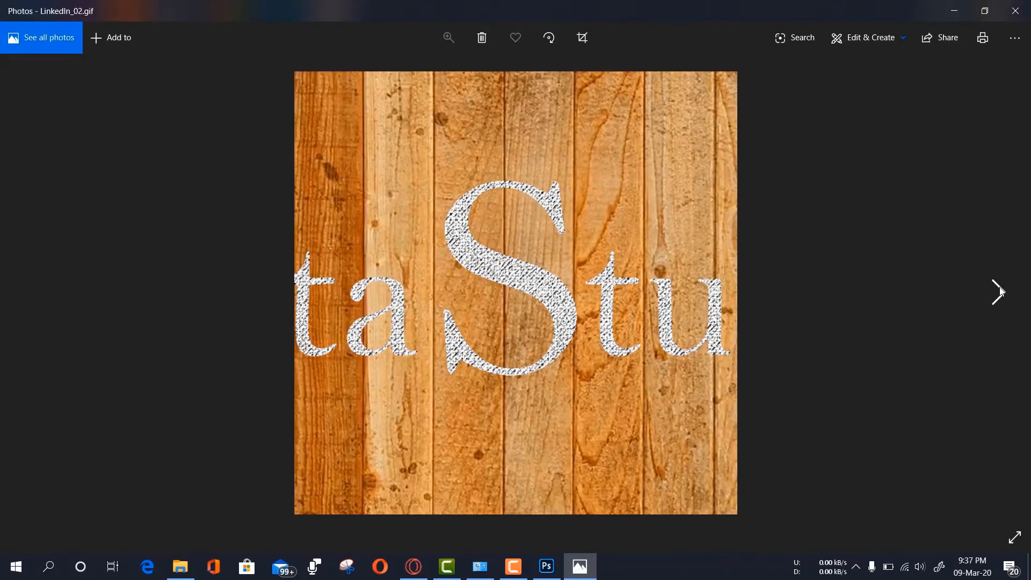
click(1000, 290)
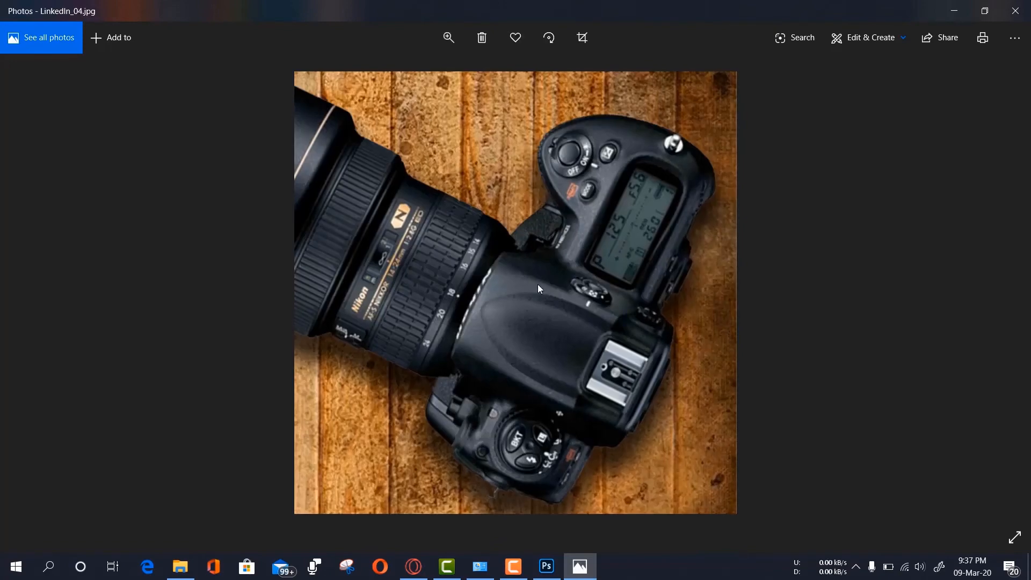
click(1015, 11)
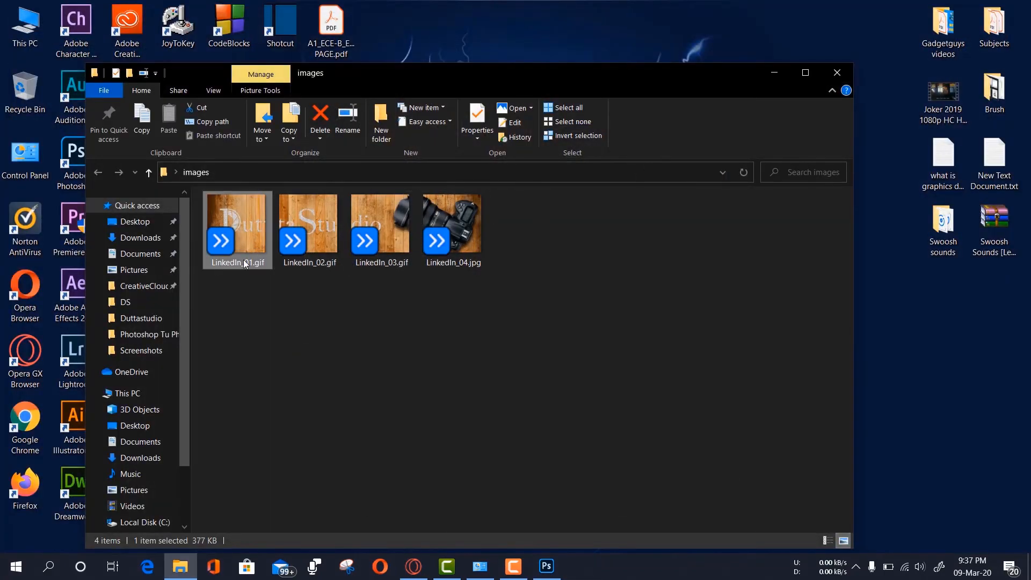
- Show the exported slices side by side as extra large icons, and close the images folder
click(213, 90)
click(231, 110)
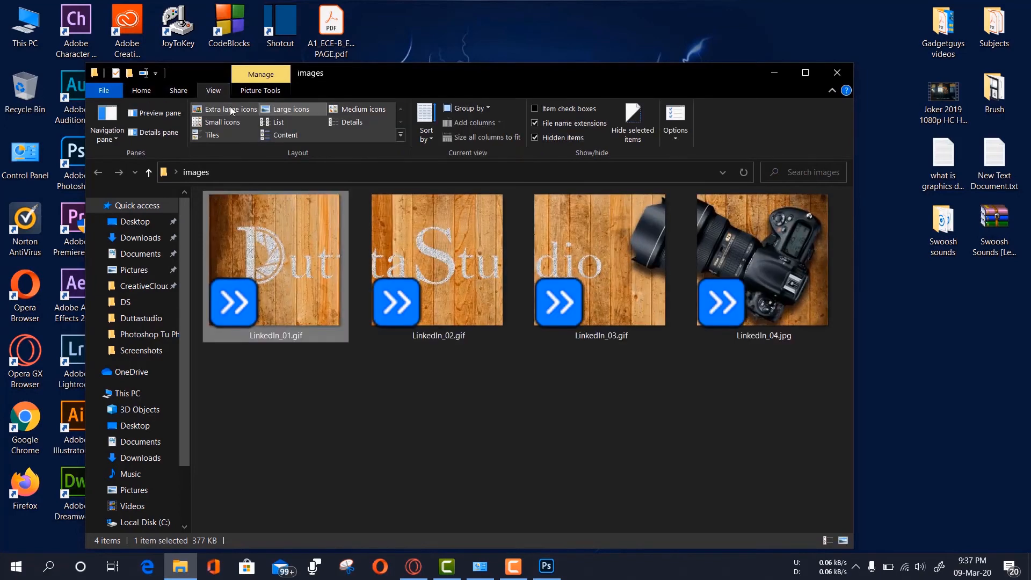
click(672, 380)
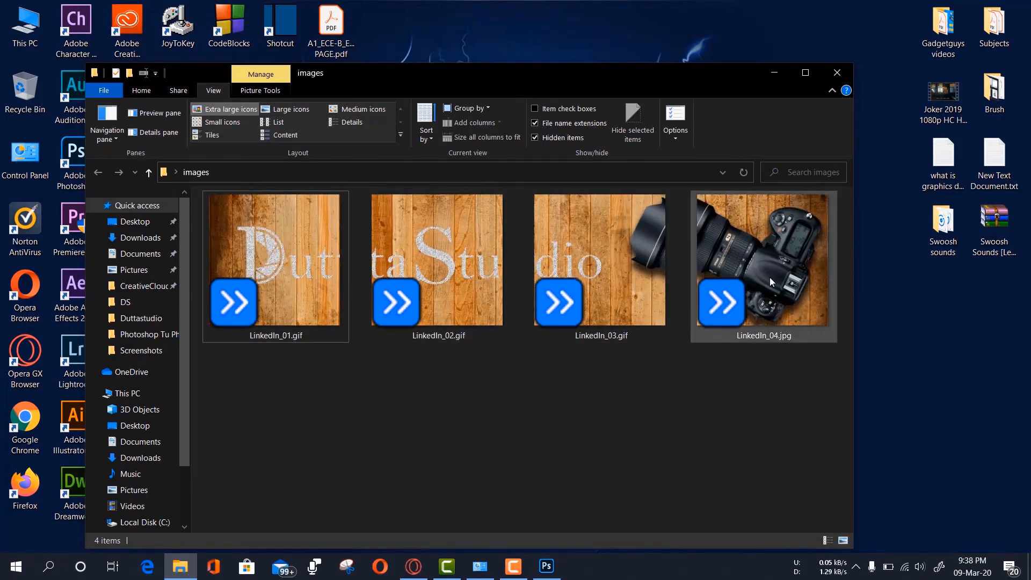
click(837, 73)
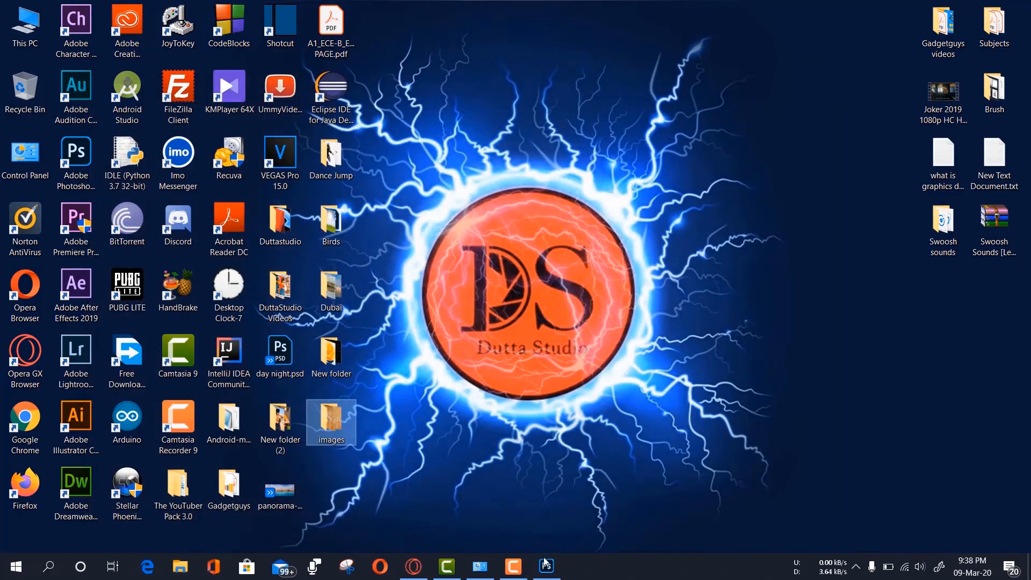
- Return to Photoshop and choose the Slice Select Tool for the LinkedIn.jpg banner
click(546, 565)
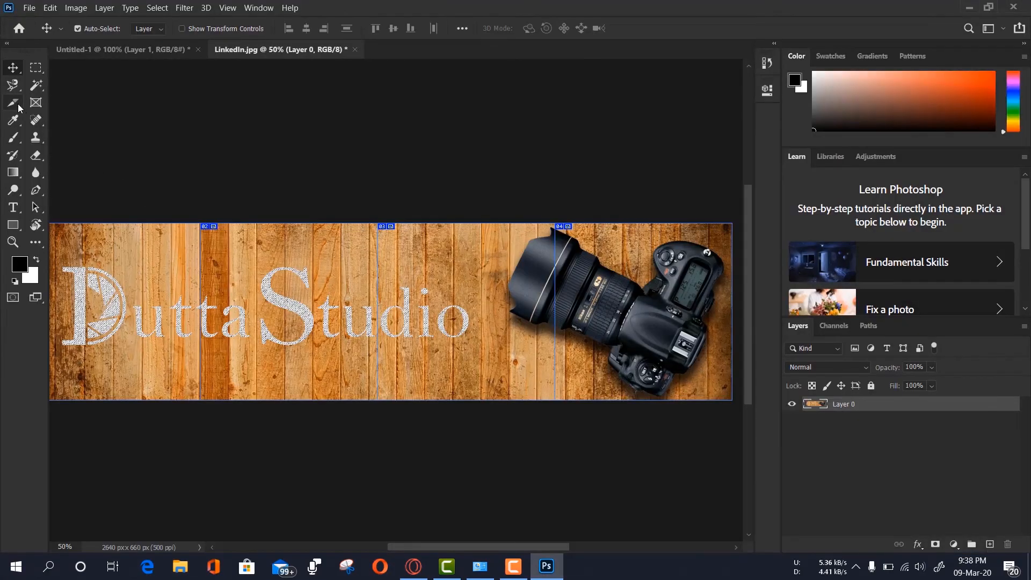
click(13, 102)
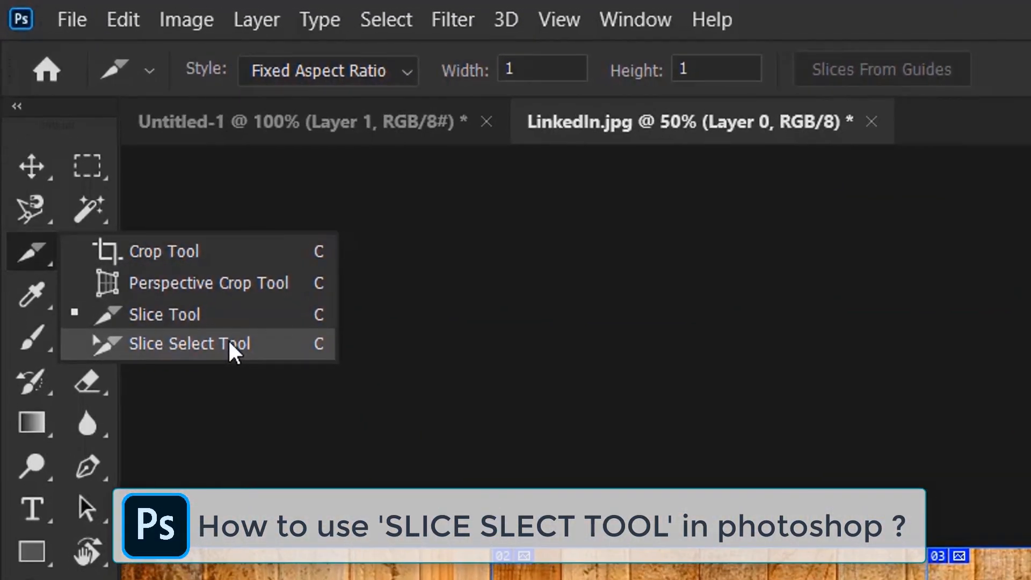
click(230, 344)
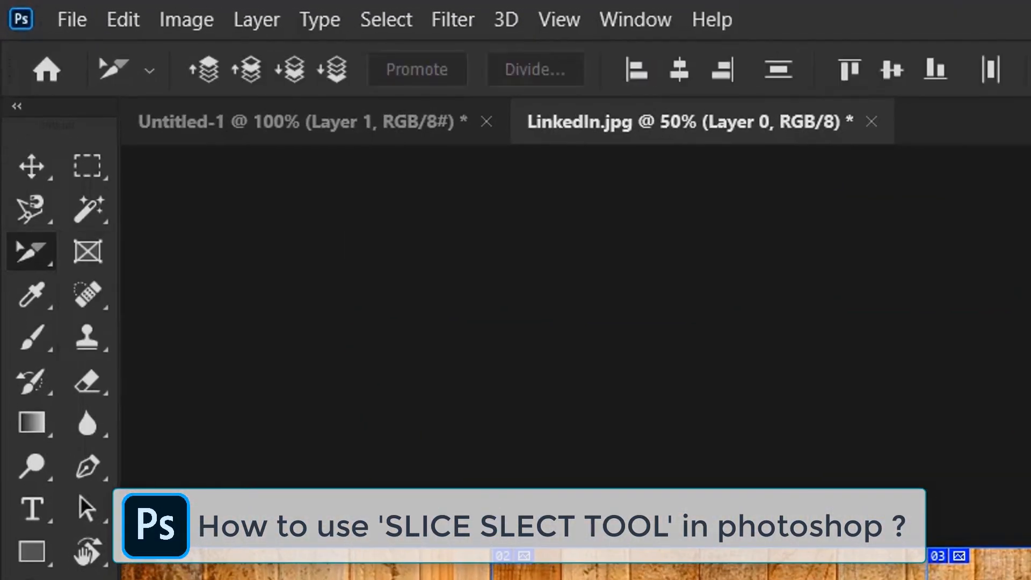